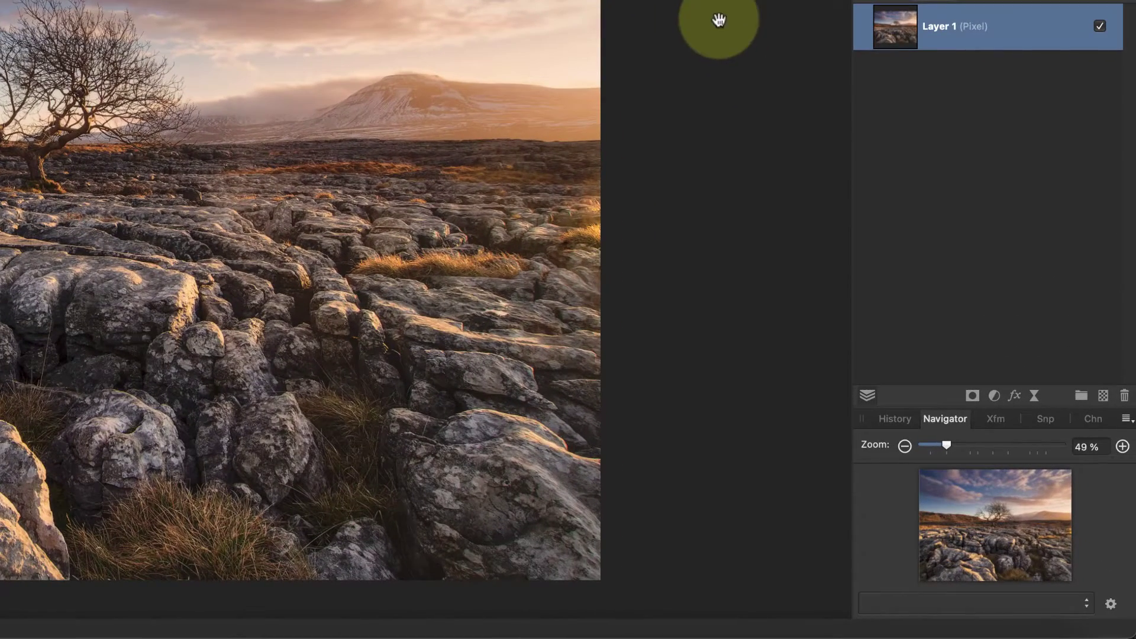
Add a Black & White adjustment layer above Layer 1, turning the landscape monochrome.
left_click(995, 395)
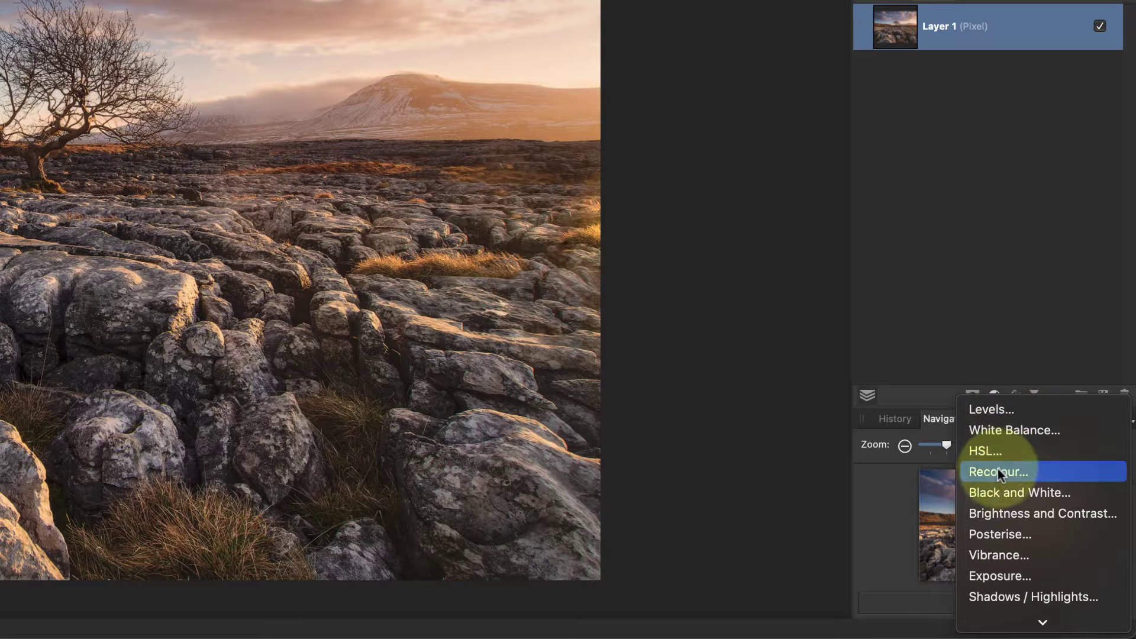
key("Escape")
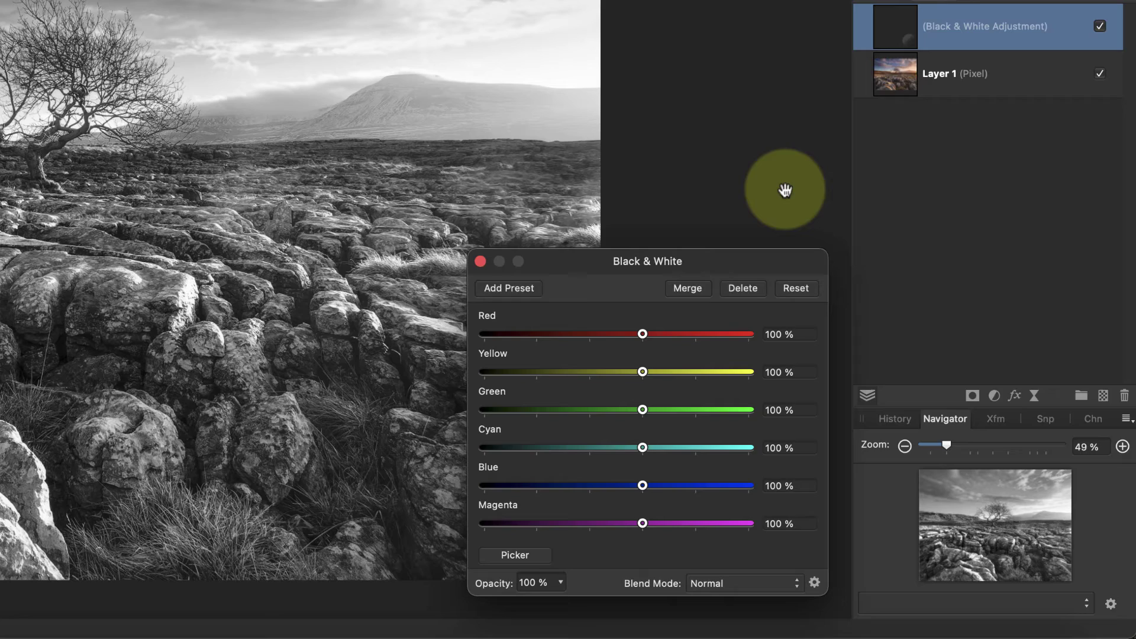
left_click(480, 261)
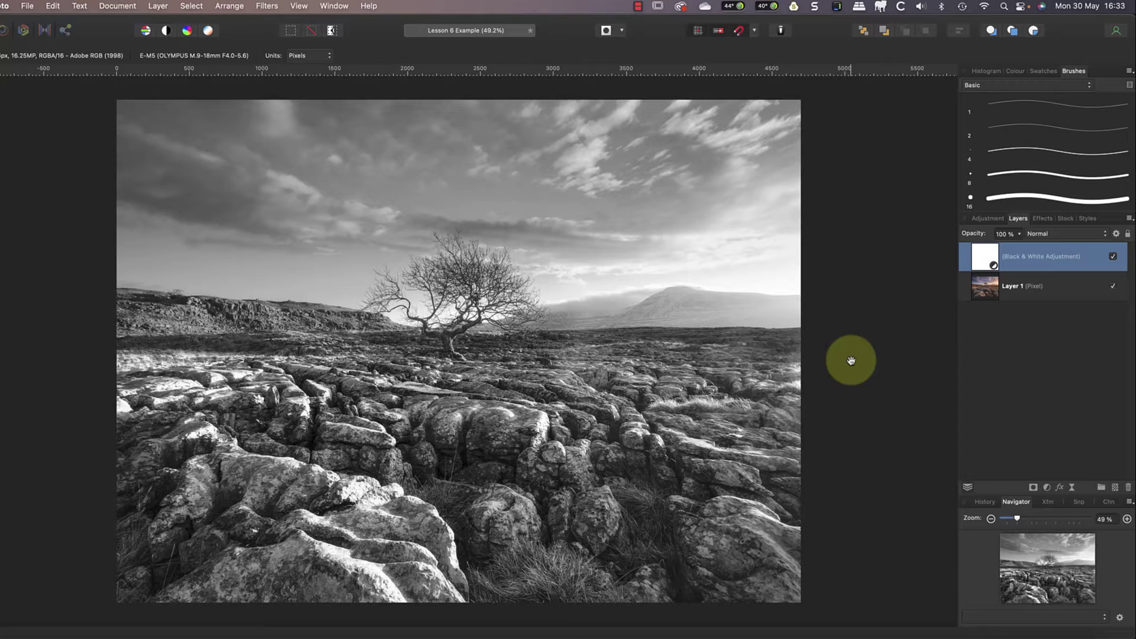
In mask view, invert a central rectangle of the Black & White mask to black so the tree shows in colour.
left_click(977, 265, "alt")
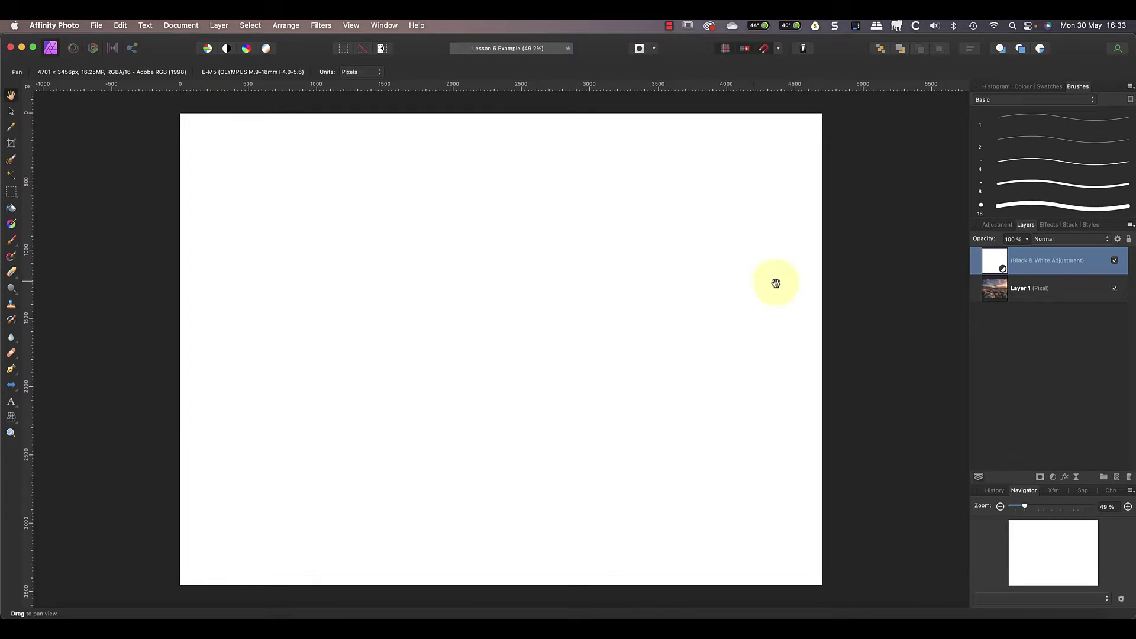
left_click(10, 193)
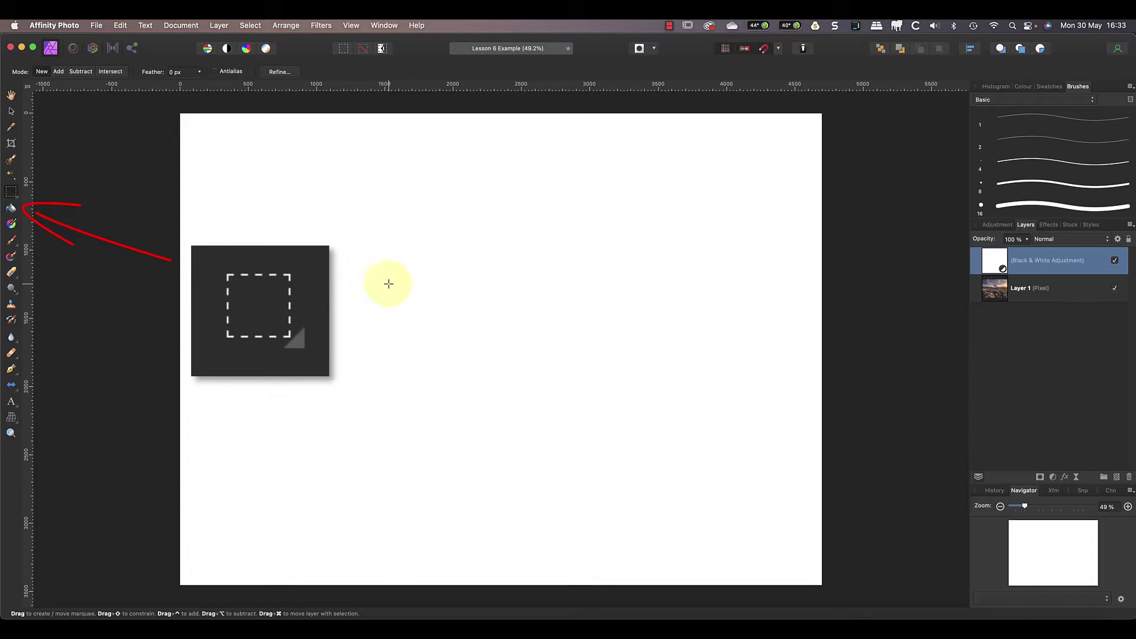
left_click_drag(388, 283, 633, 464)
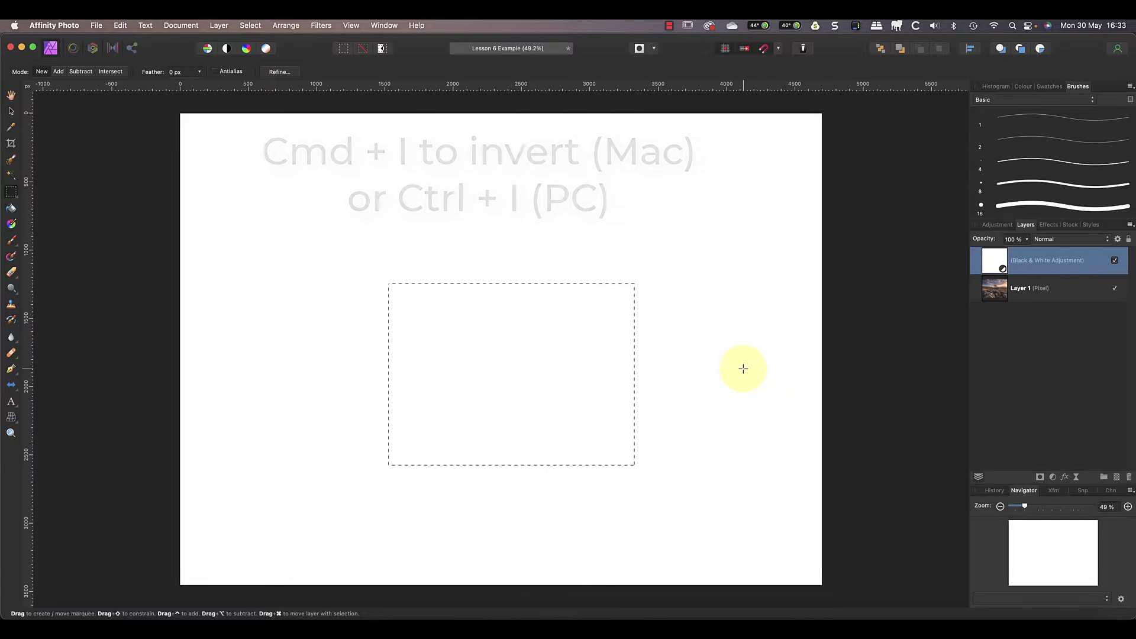
key("super+i")
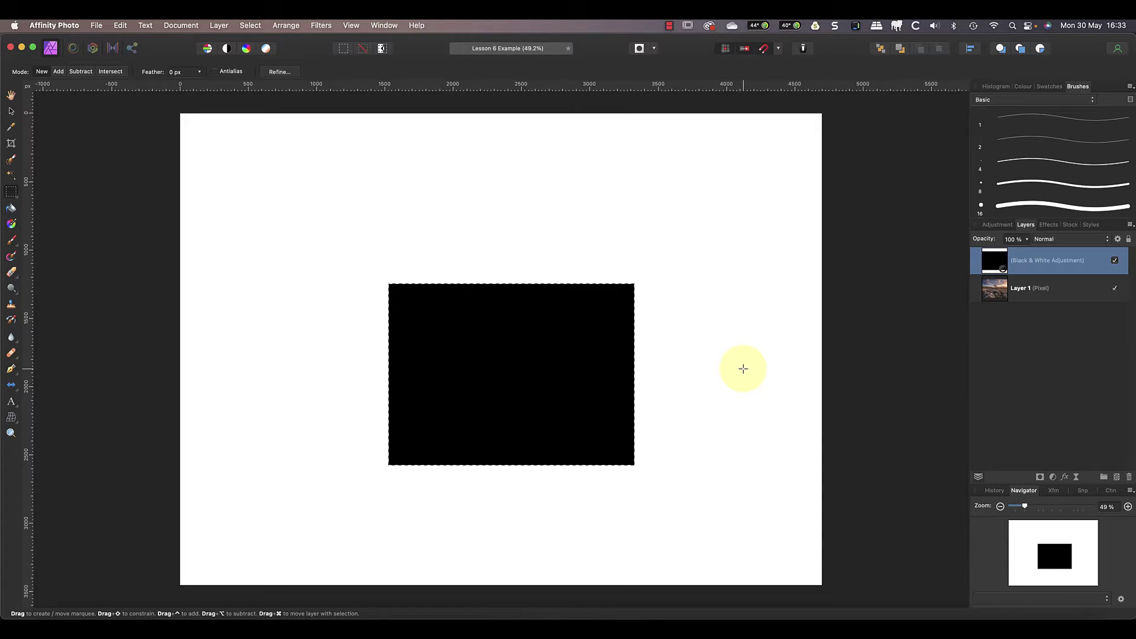
left_click(997, 296)
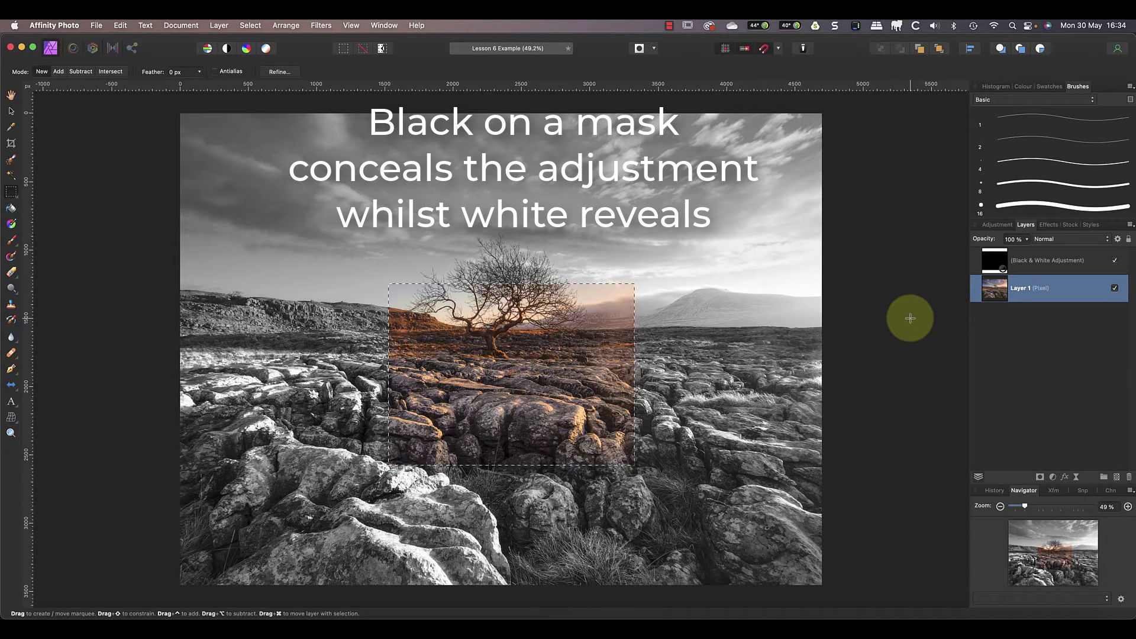
Undo the inversion on the Black & White layer so the tree rectangle turns monochrome again.
scroll(910, 318, "right", 3)
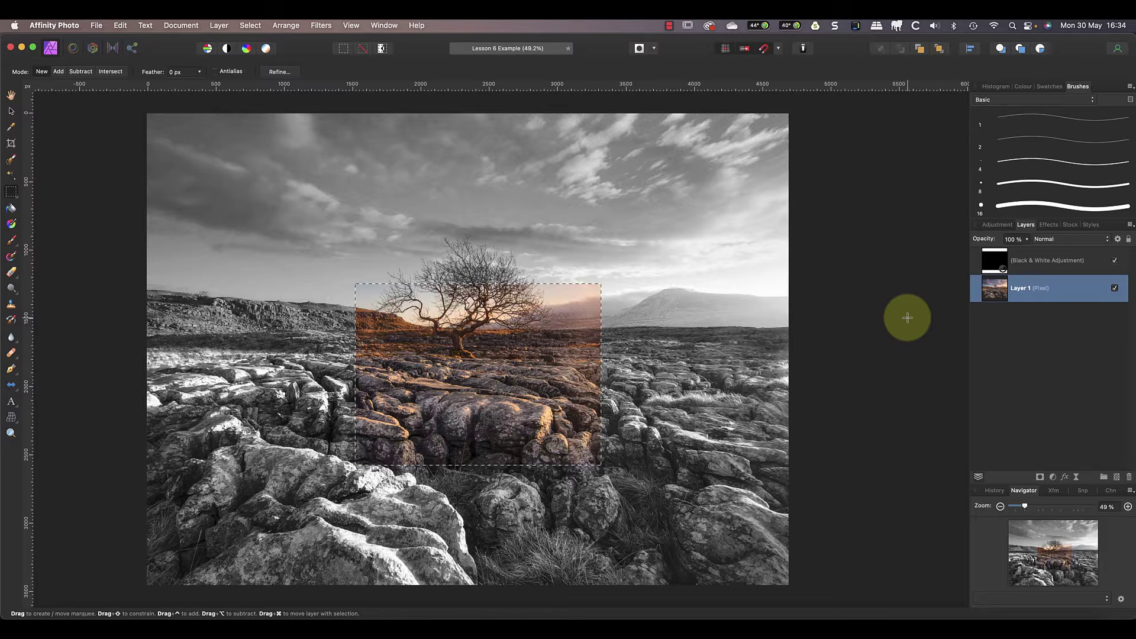
scroll(906, 317, "right", 1)
left_click(995, 258)
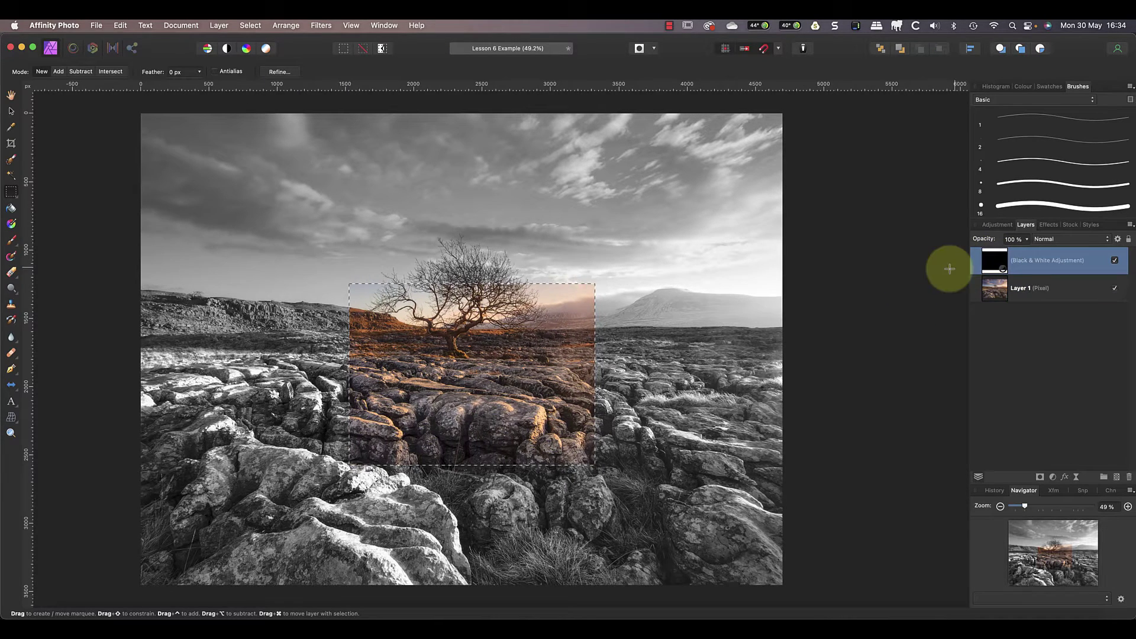
scroll(861, 308, "left", 4)
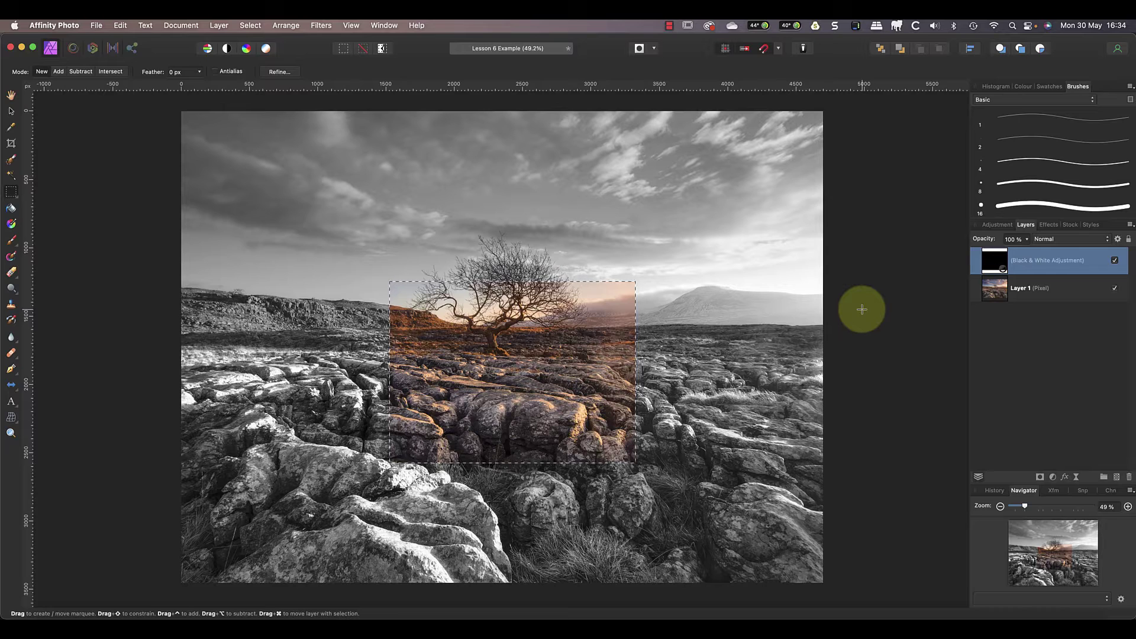
key("super+z")
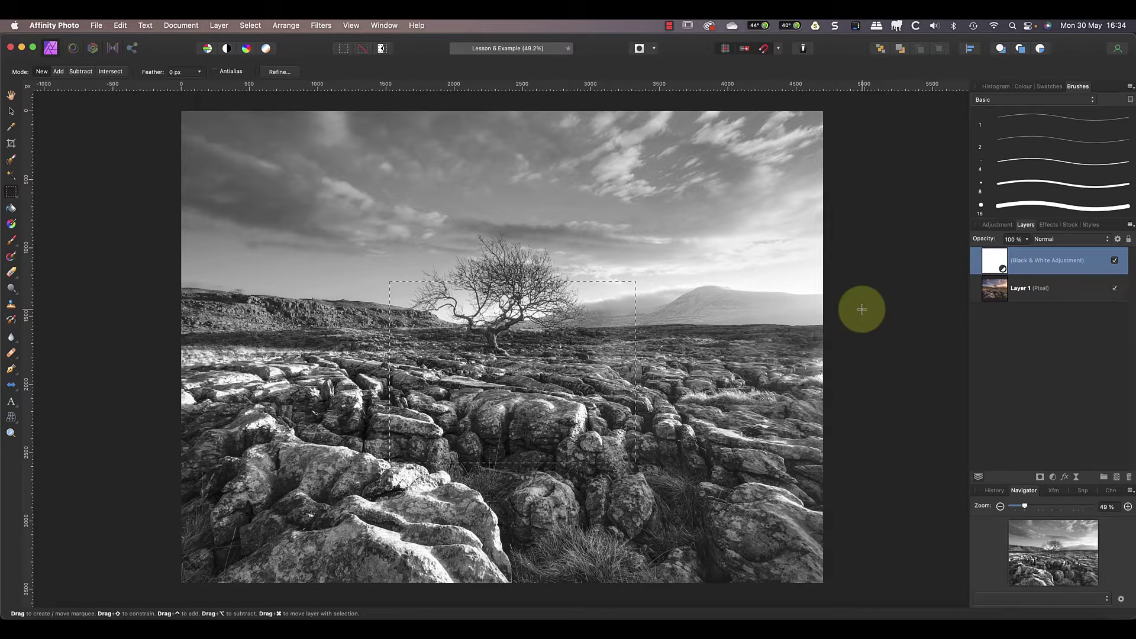
Deselect, invert the whole Black & White mask to black, then marquee the mask's left half.
left_click(250, 25)
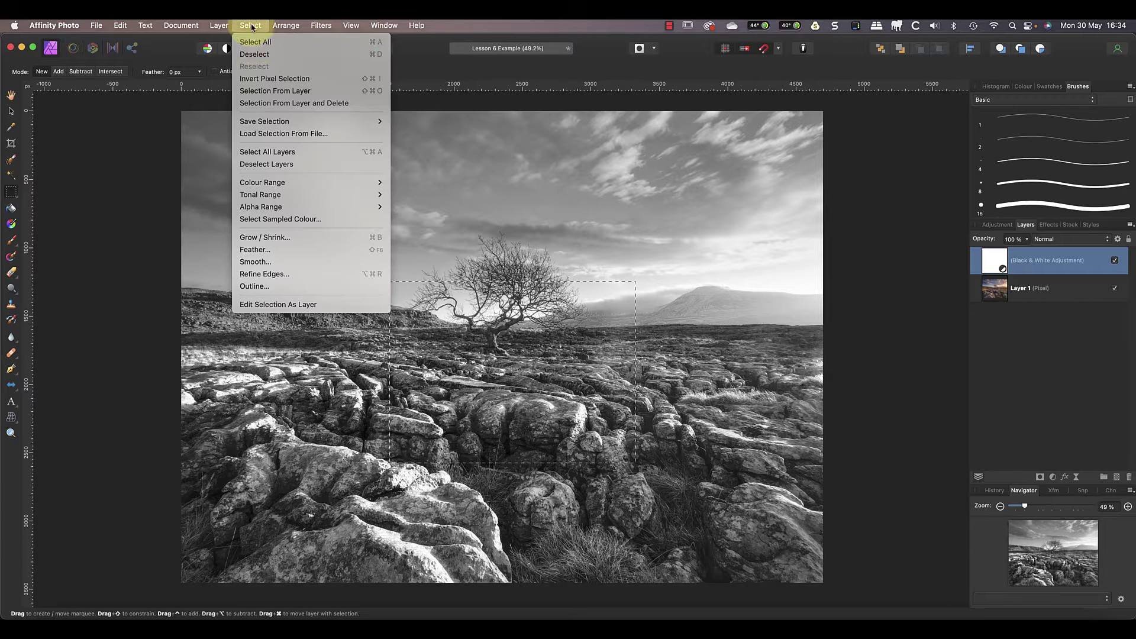
left_click(257, 55)
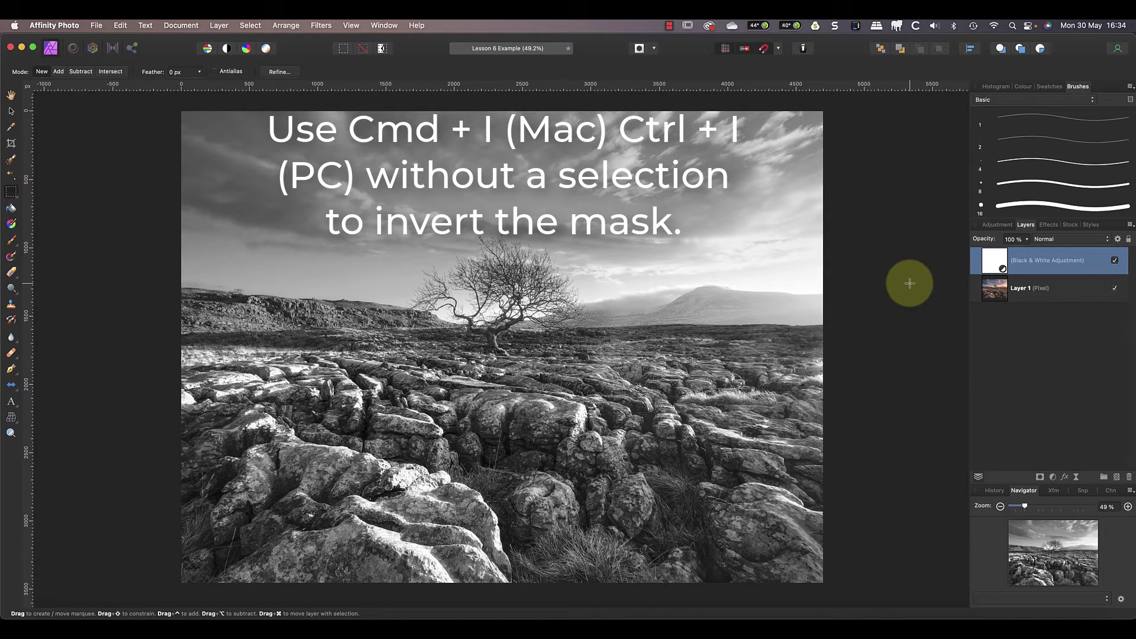
key("super+i")
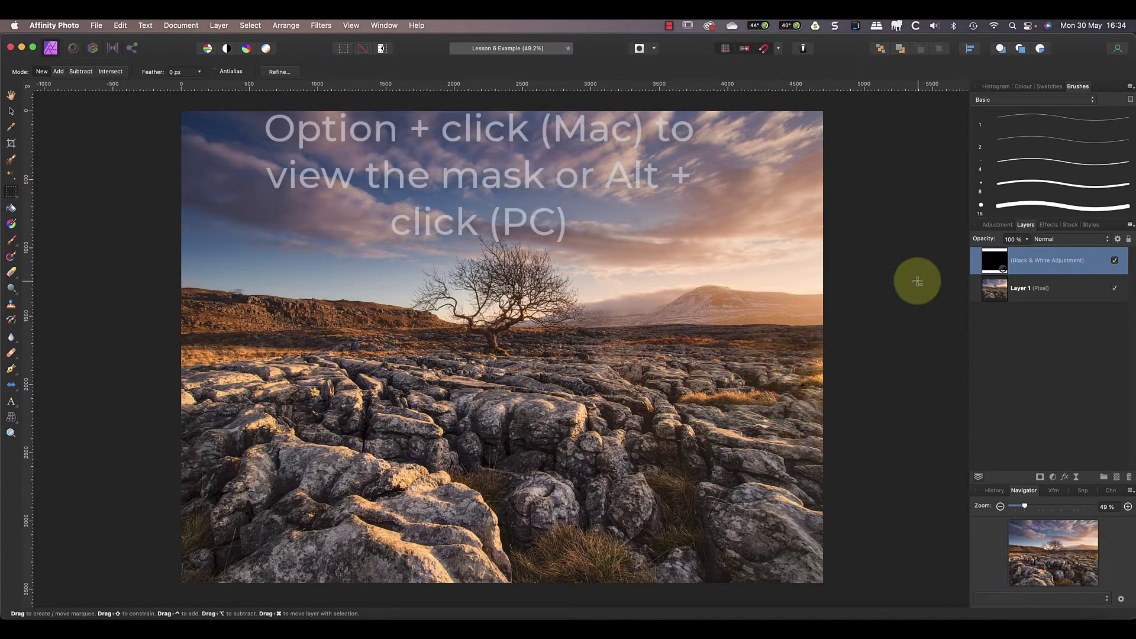
left_click(996, 260, "alt")
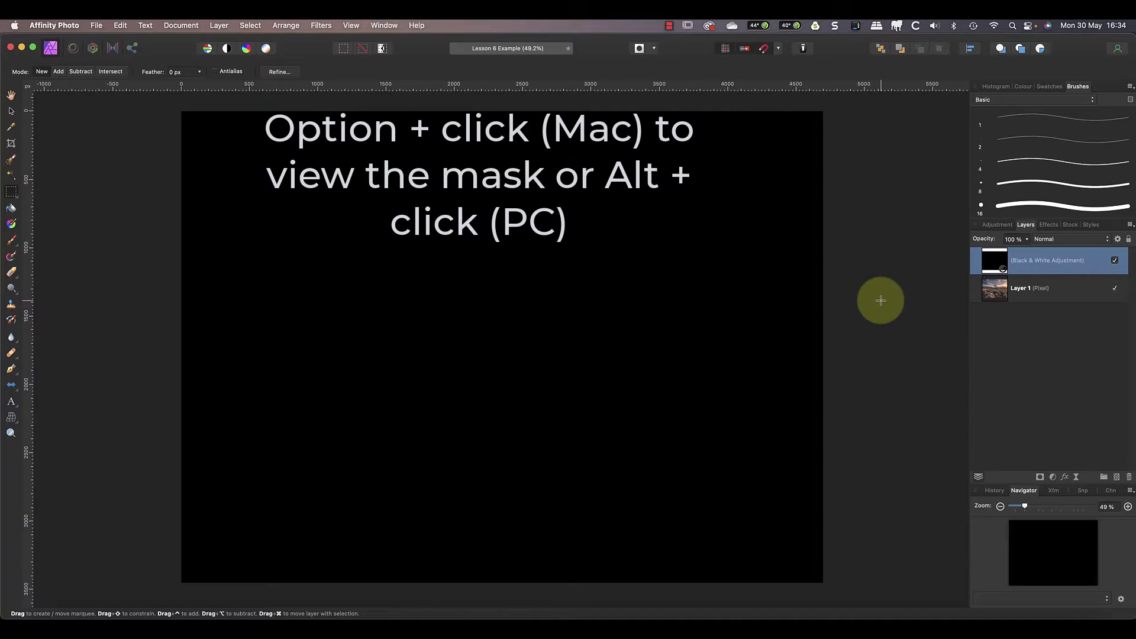
left_click_drag(175, 104, 537, 593)
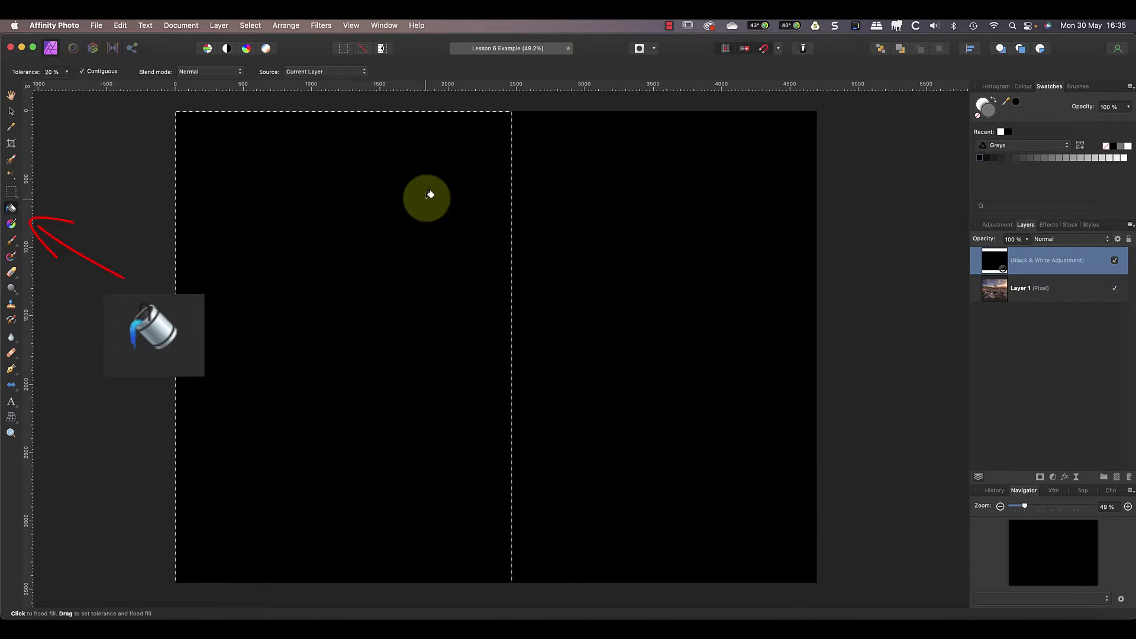
Flood-fill the selected left half of the mask with grey, then dark grey, then light grey.
left_click(407, 210)
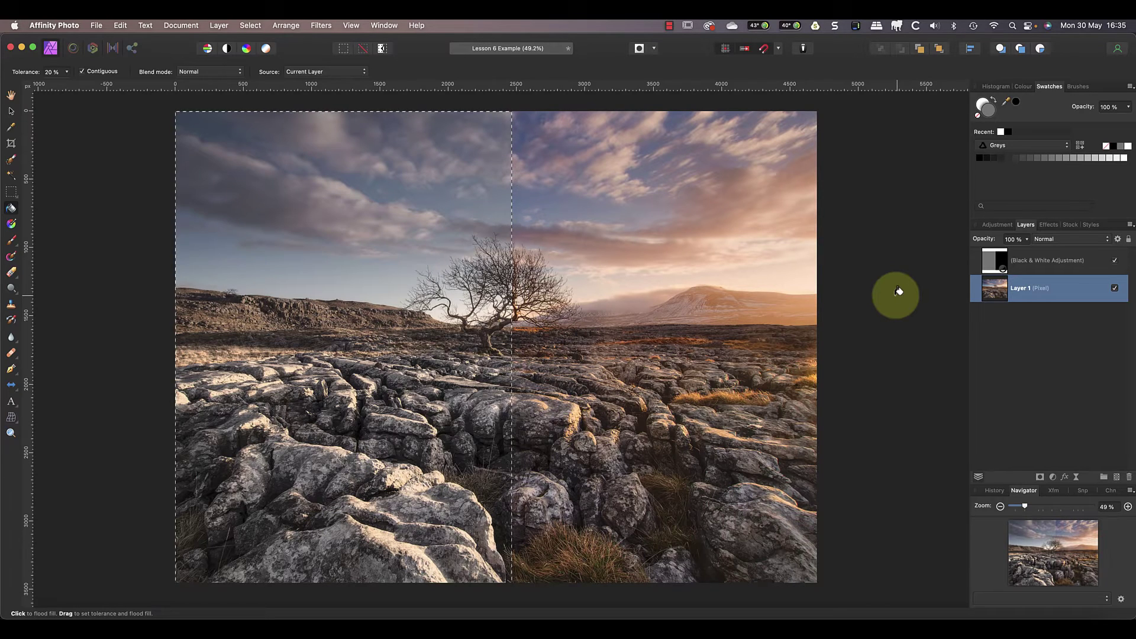
left_click(997, 263)
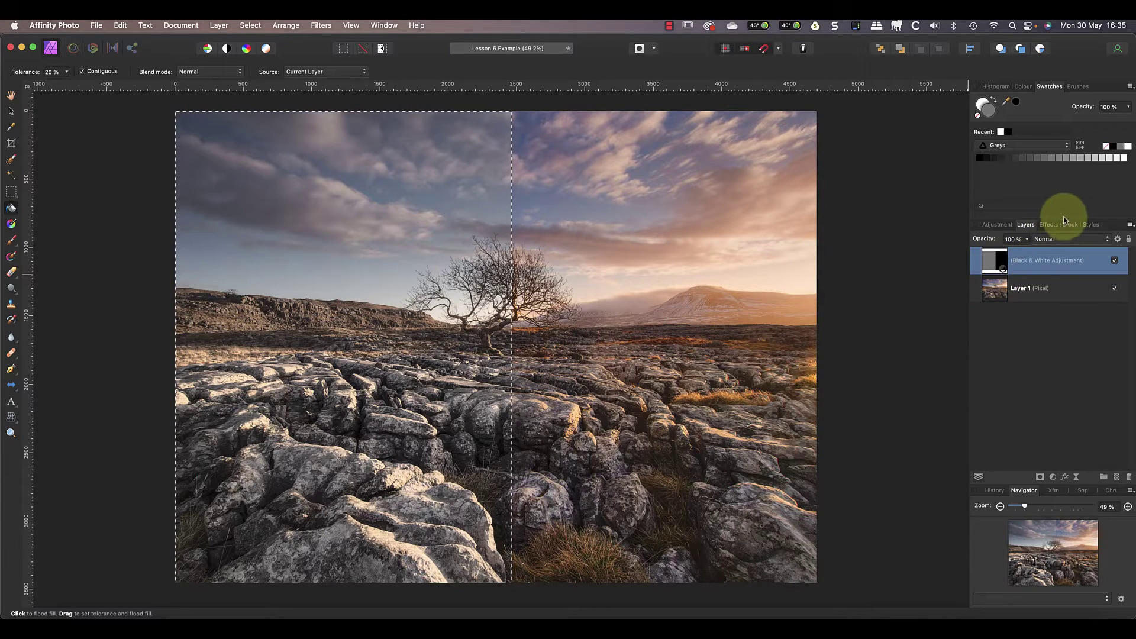
left_click(1009, 158)
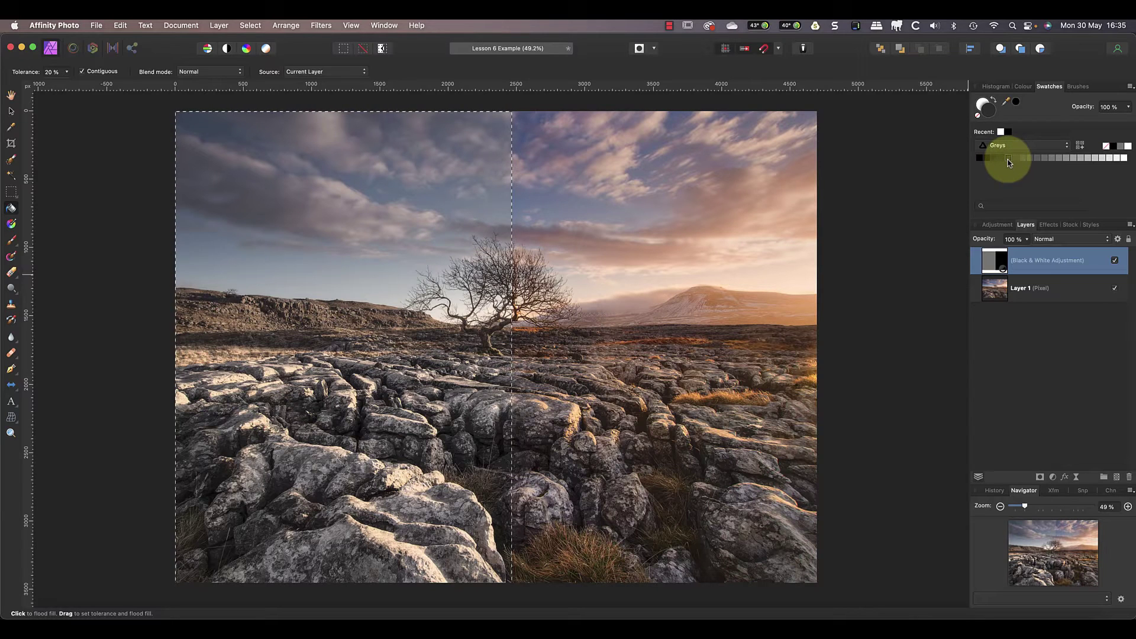
left_click(458, 226)
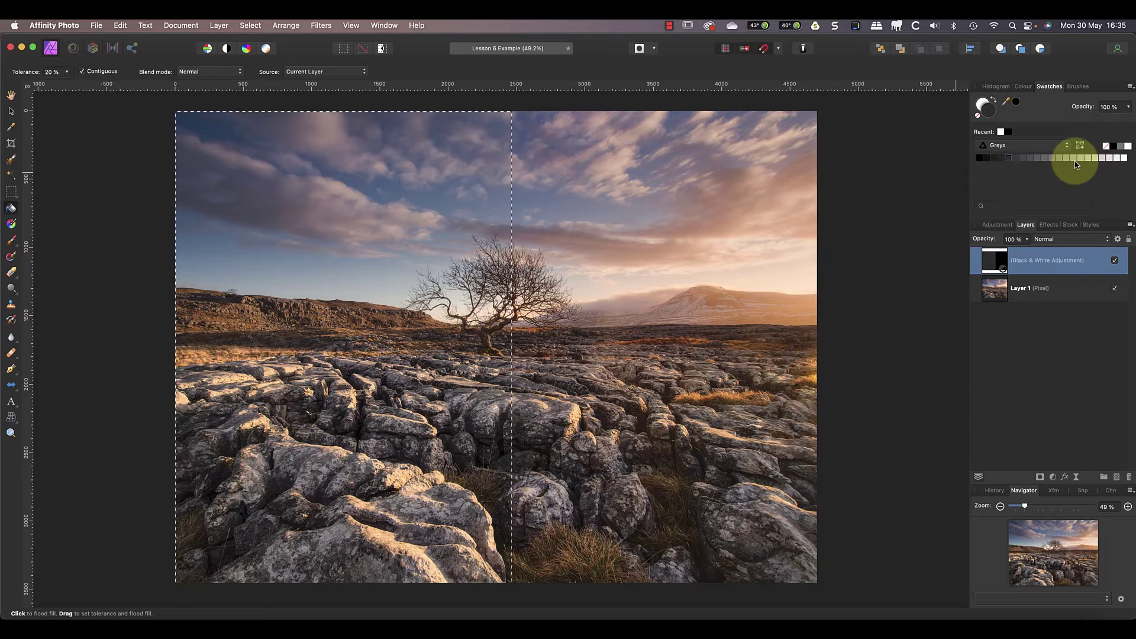
left_click(1093, 158)
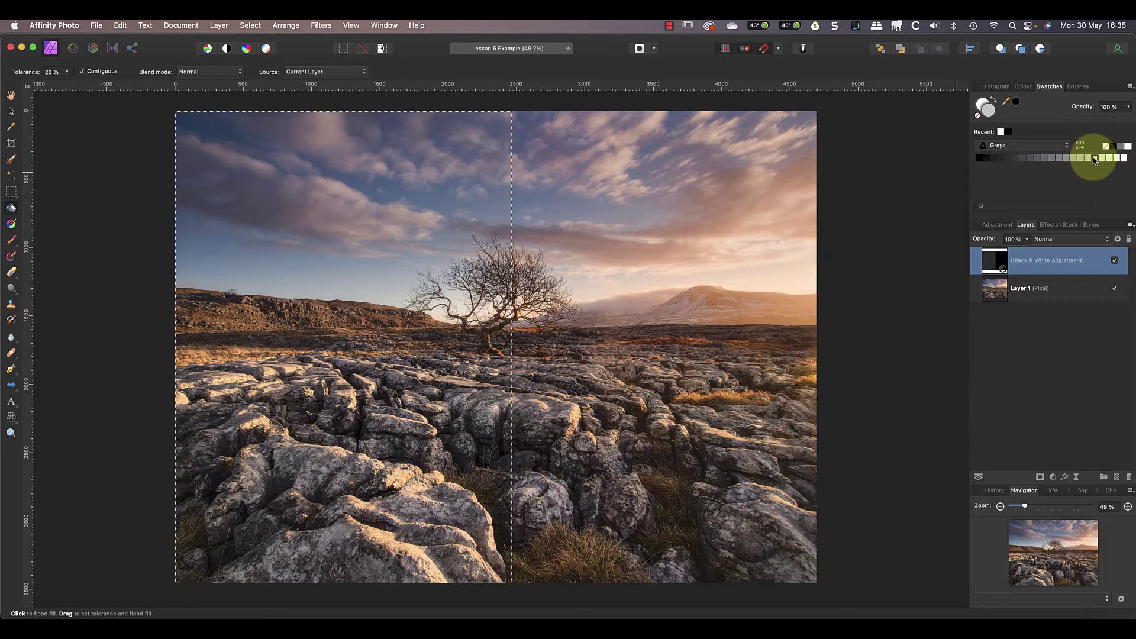
left_click(405, 238)
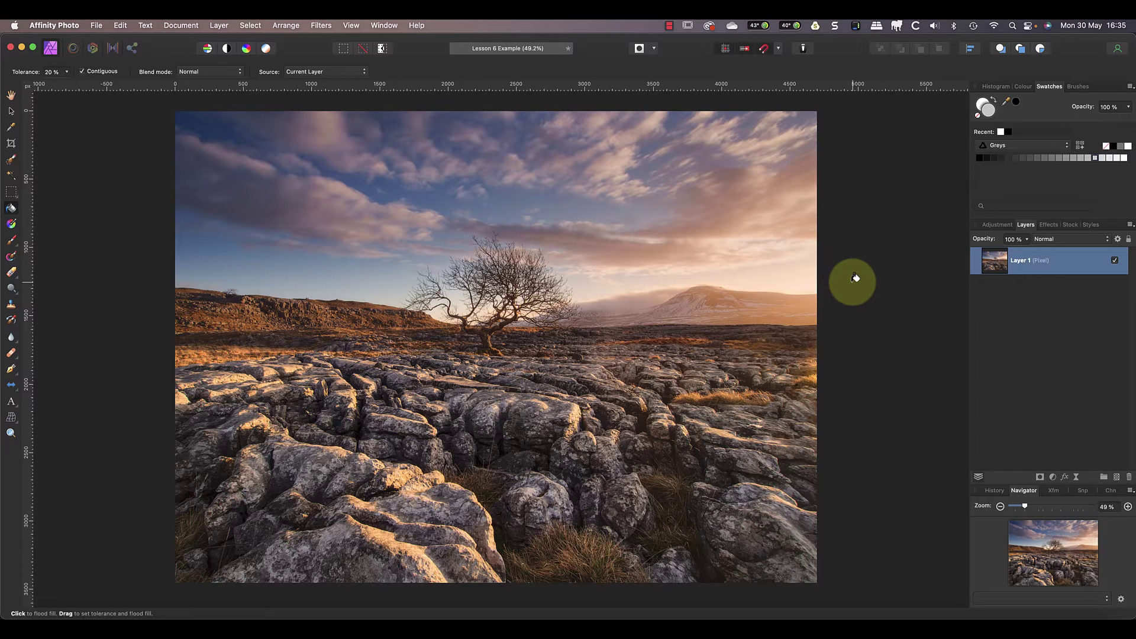
Add a Vibrance adjustment at 58% vibrance and 22% saturation, and invert its mask to black.
left_click(1053, 477)
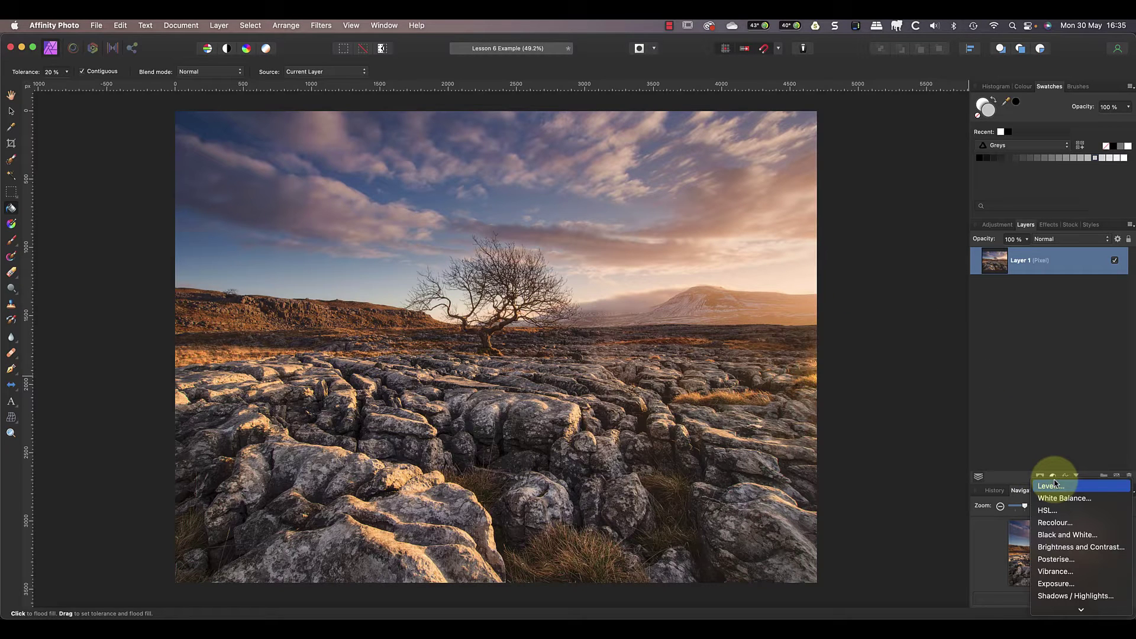
left_click(1055, 571)
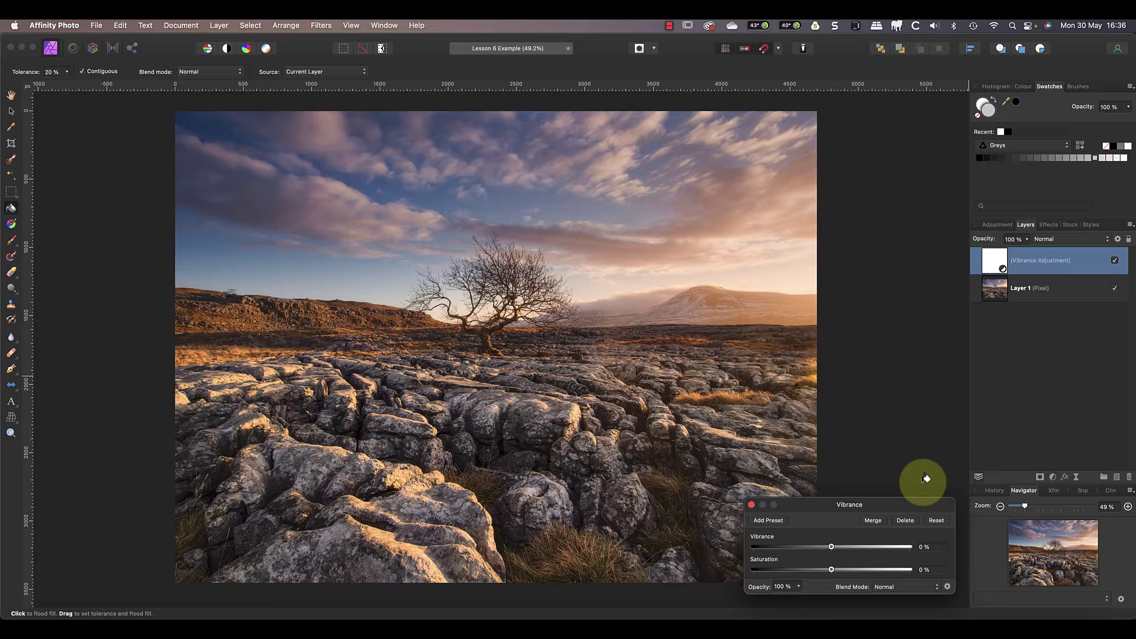
left_click_drag(831, 547, 850, 573)
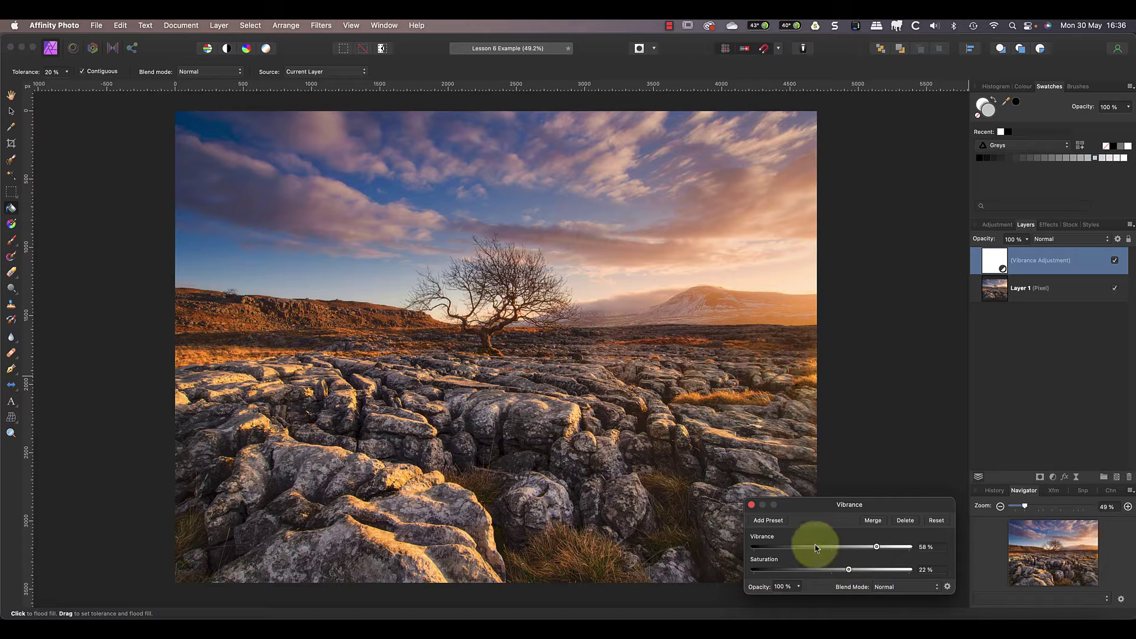
left_click(751, 505)
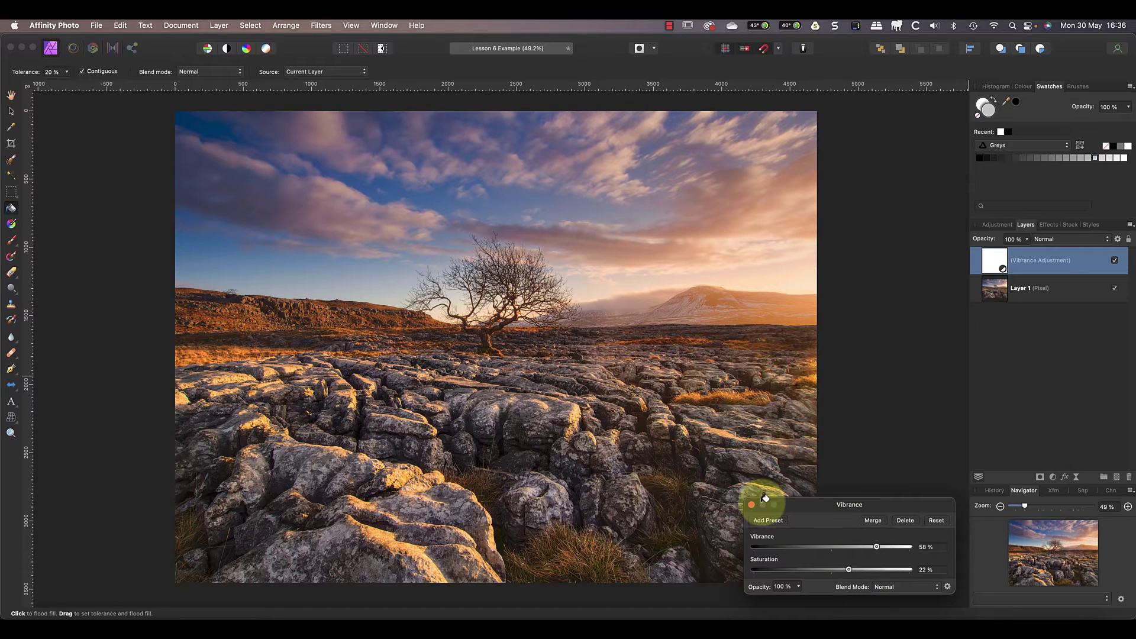
left_click(752, 505)
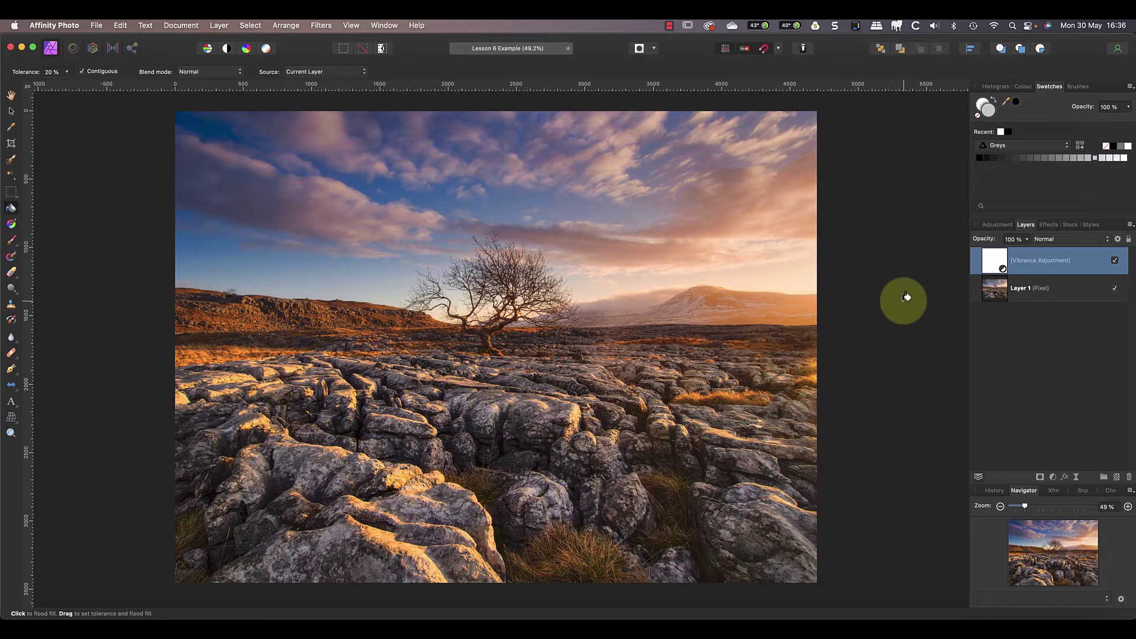
key("super+i")
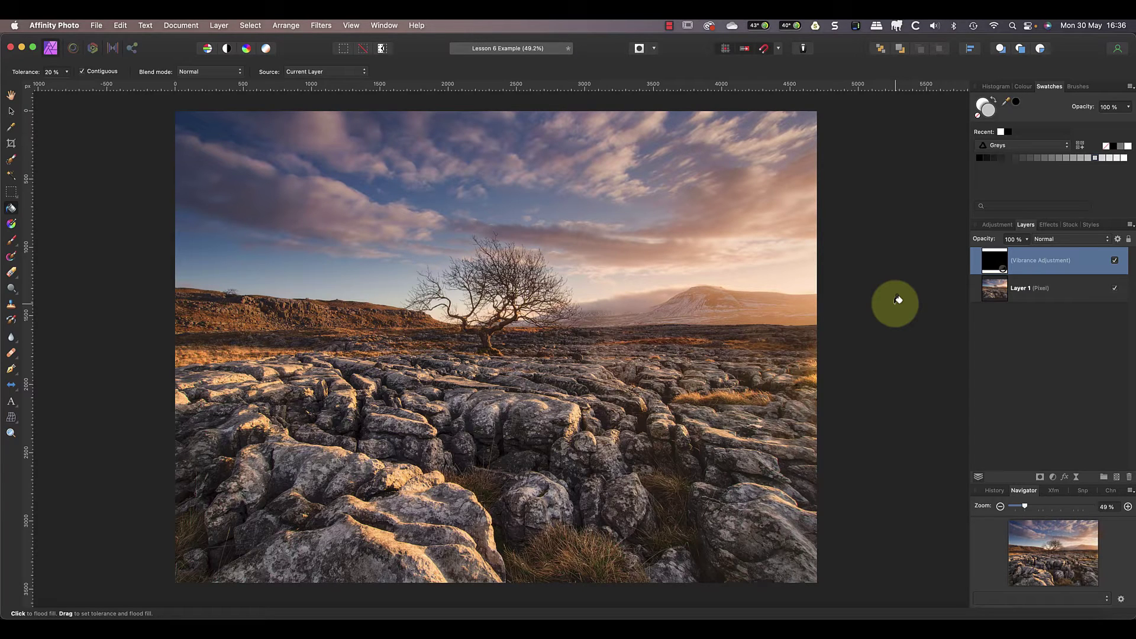
key("b")
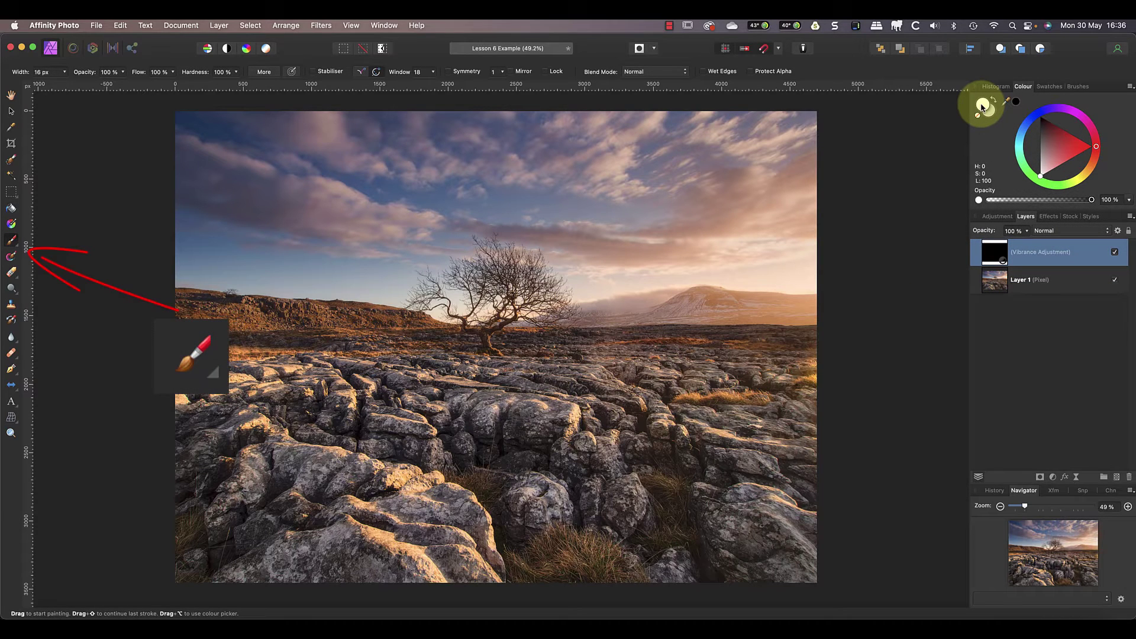
Paint white across the upper-right sky on the Vibrance mask with a 503 px brush, then check the mask.
mouse_move(857, 216)
left_mouse_down()
mouse_move(775, 212)
mouse_move(649, 256)
mouse_move(775, 236)
mouse_move(522, 236)
mouse_move(775, 231)
mouse_move(834, 187)
mouse_move(792, 234)
mouse_move(661, 282)
mouse_move(799, 285)
mouse_move(766, 296)
mouse_move(505, 287)
mouse_move(699, 250)
mouse_move(812, 186)
mouse_move(810, 269)
mouse_move(639, 290)
mouse_move(787, 223)
mouse_move(569, 253)
mouse_move(706, 232)
mouse_move(569, 240)
mouse_move(663, 262)
mouse_move(820, 170)
mouse_move(784, 278)
mouse_move(686, 306)
mouse_move(597, 291)
mouse_move(931, 232)
mouse_move(984, 241)
left_mouse_up()
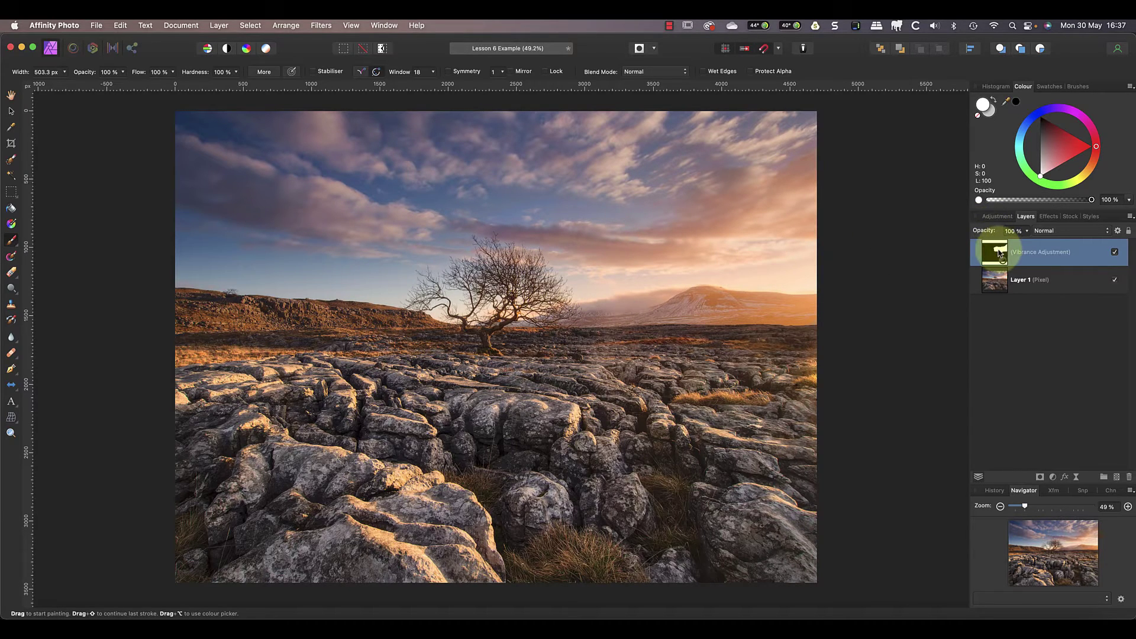
left_click(994, 252, "alt")
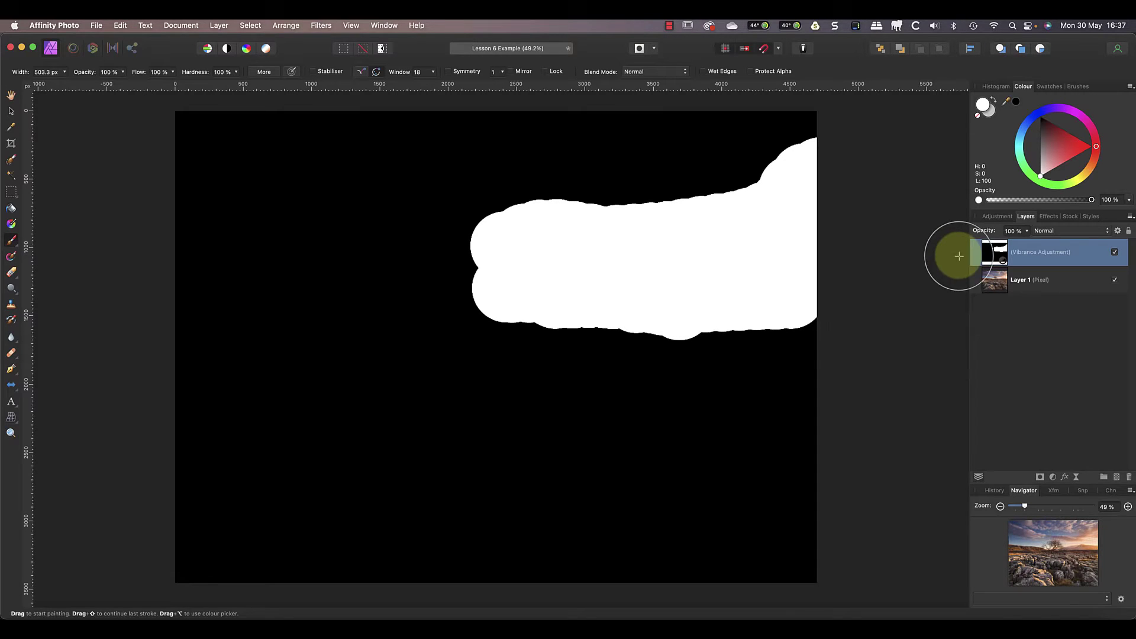
left_click(996, 283)
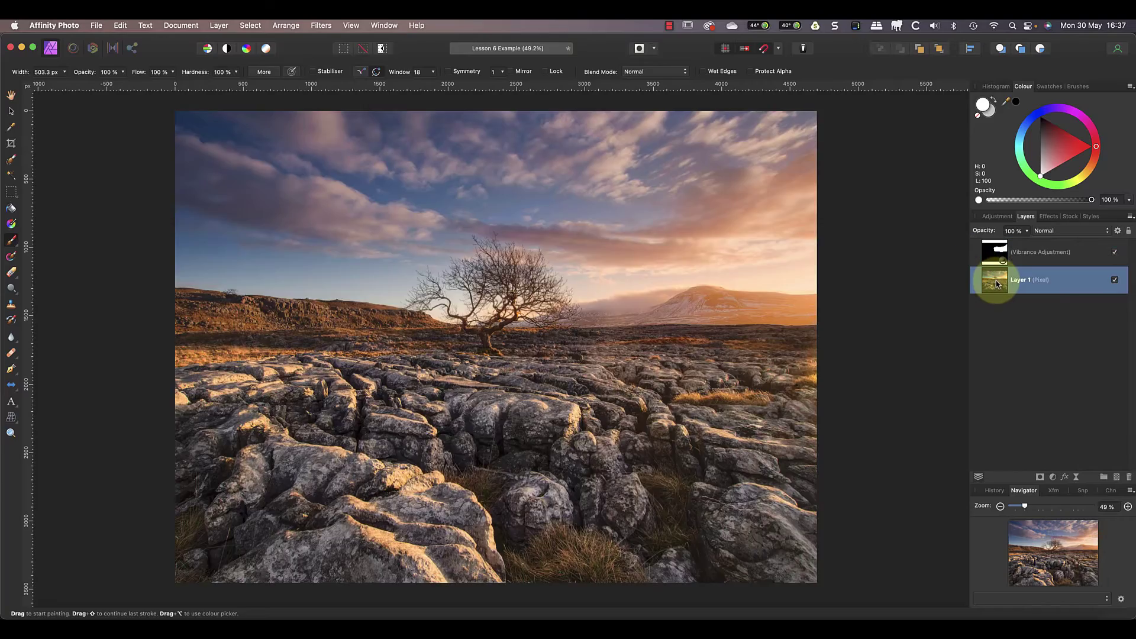
Set the brush to 0% hardness, 10% flow and 765 px, then softly paint the sky on the Vibrance mask.
left_click(1006, 248)
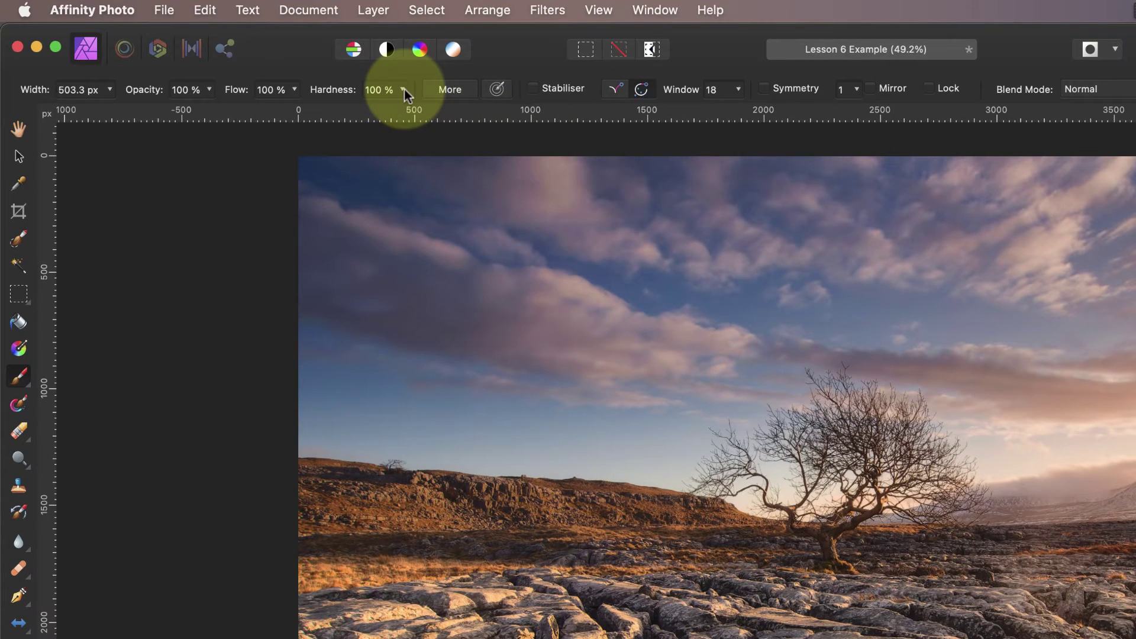
left_click(403, 89)
left_click_drag(406, 111, 216, 112)
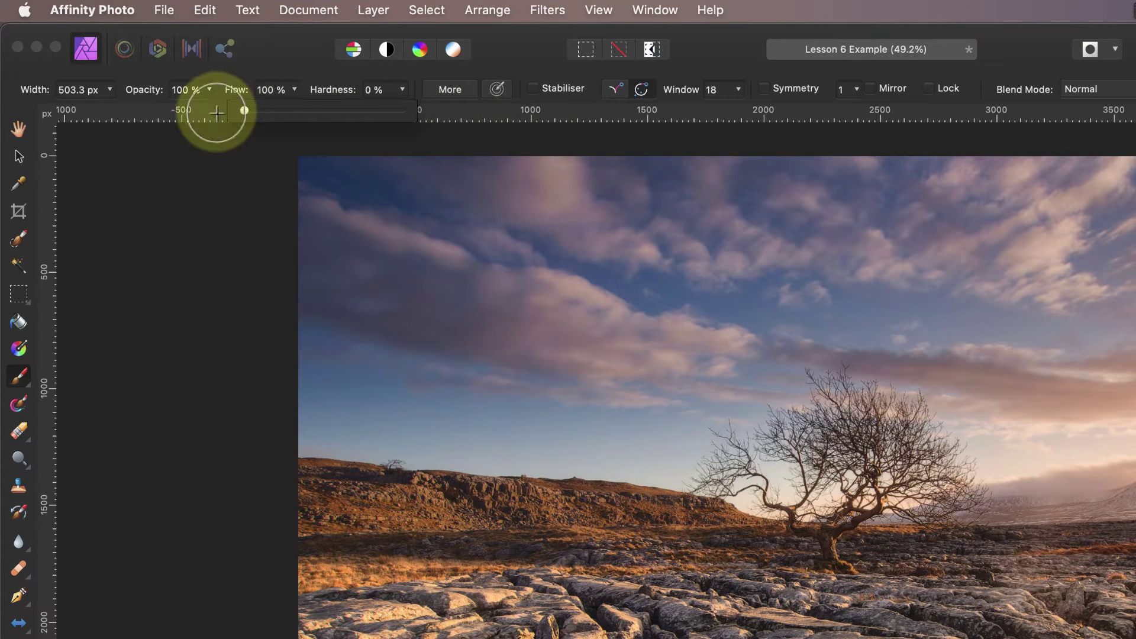
left_click(293, 91)
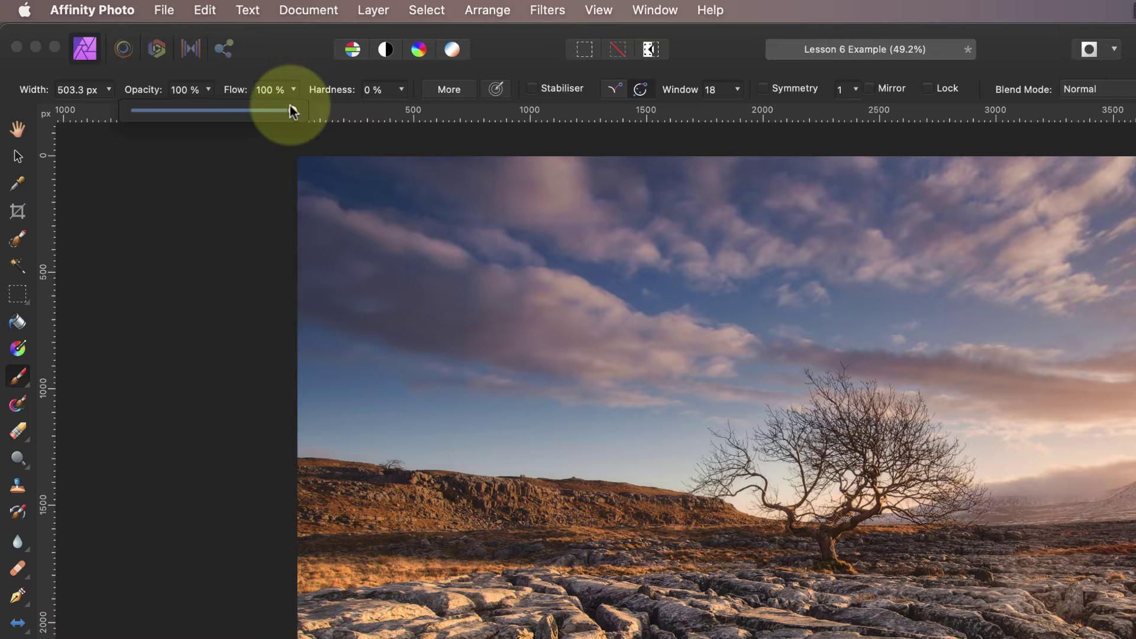
left_click_drag(287, 109, 148, 111)
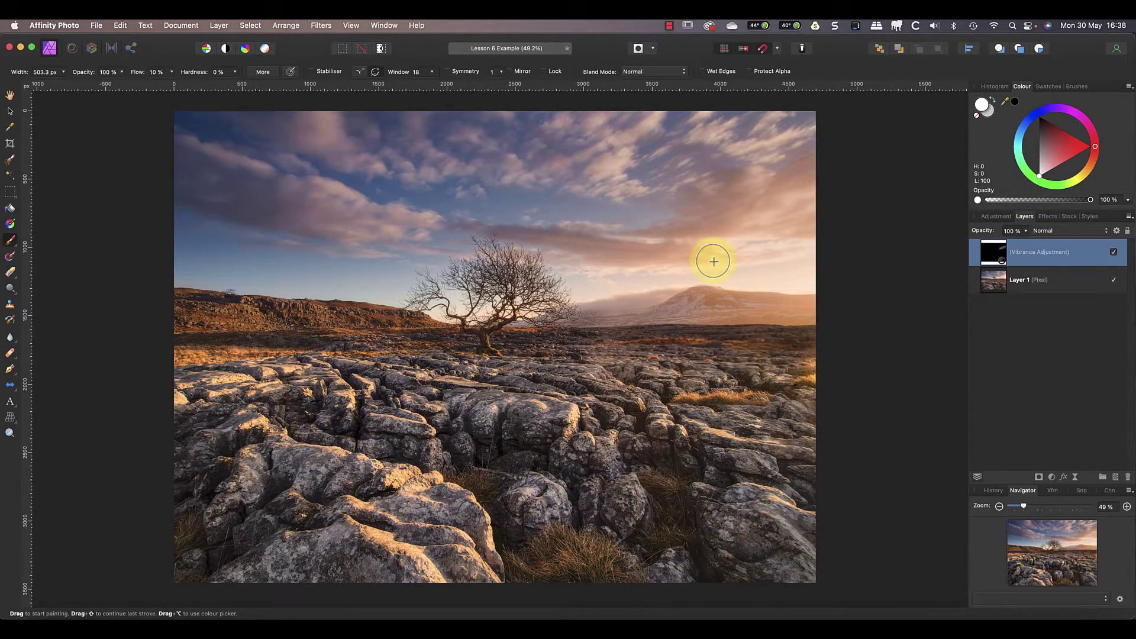
key("bracketright")
key("bracketright")
key("bracketright")
mouse_move(774, 196)
left_mouse_down()
mouse_move(635, 263)
mouse_move(481, 225)
mouse_move(865, 210)
mouse_move(800, 237)
mouse_move(716, 219)
mouse_move(546, 241)
mouse_move(783, 237)
mouse_move(758, 269)
mouse_move(810, 281)
mouse_move(669, 296)
mouse_move(791, 316)
mouse_move(512, 309)
mouse_move(612, 308)
mouse_move(719, 280)
mouse_move(753, 259)
mouse_move(719, 267)
mouse_move(698, 218)
mouse_move(757, 198)
mouse_move(755, 225)
mouse_move(656, 249)
mouse_move(584, 247)
mouse_move(795, 241)
mouse_move(723, 281)
mouse_move(558, 295)
mouse_move(525, 314)
mouse_move(473, 317)
mouse_move(486, 265)
mouse_move(527, 306)
mouse_move(240, 321)
mouse_move(396, 319)
mouse_move(253, 323)
mouse_move(982, 267)
left_mouse_up()
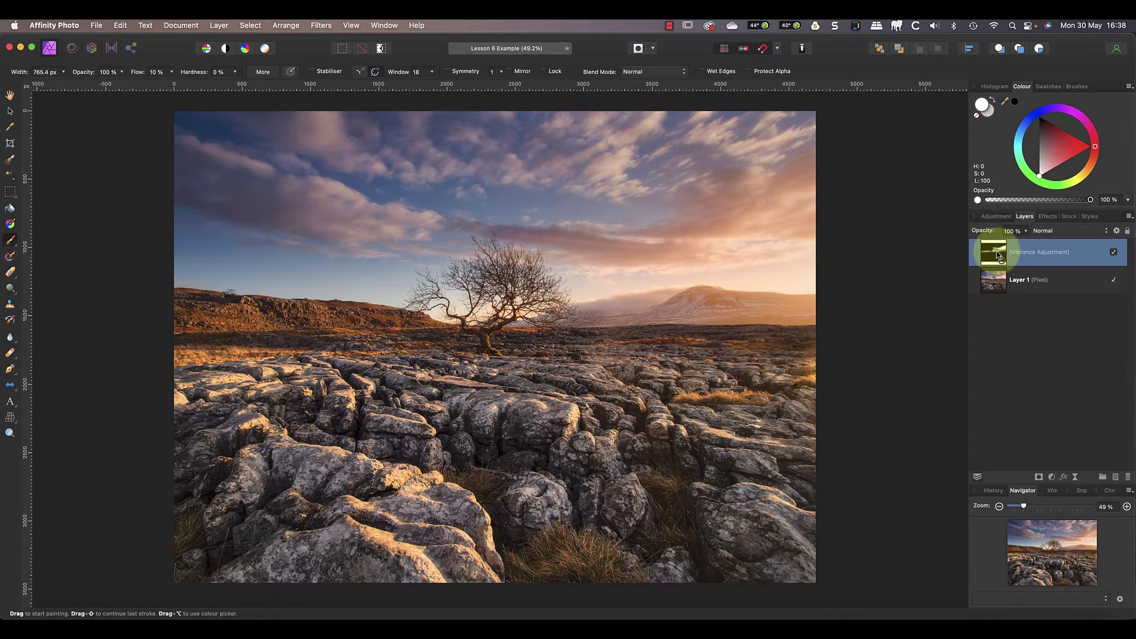
left_click(996, 251, "alt")
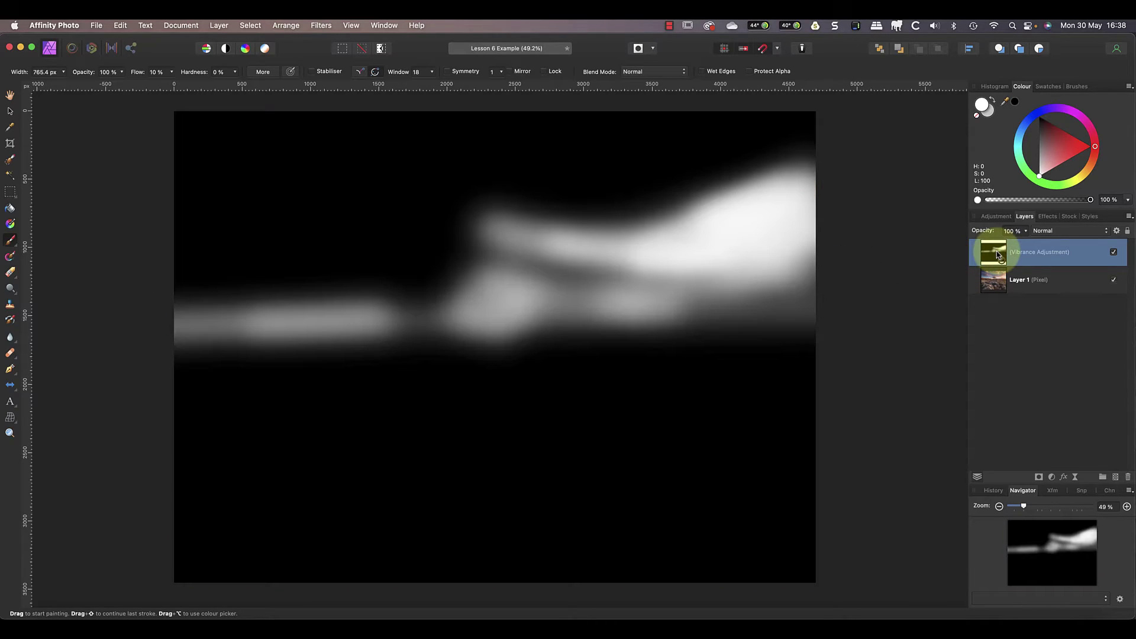
Exit the mask view via Layer 1 and reselect the Vibrance adjustment layer.
left_click(984, 278)
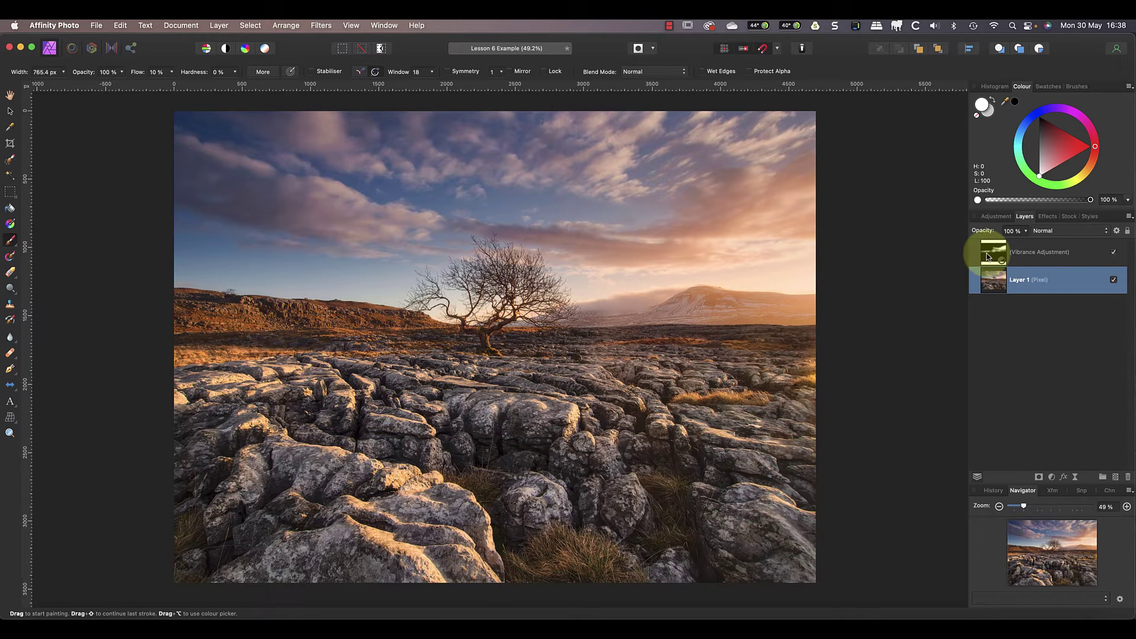
left_click(988, 256)
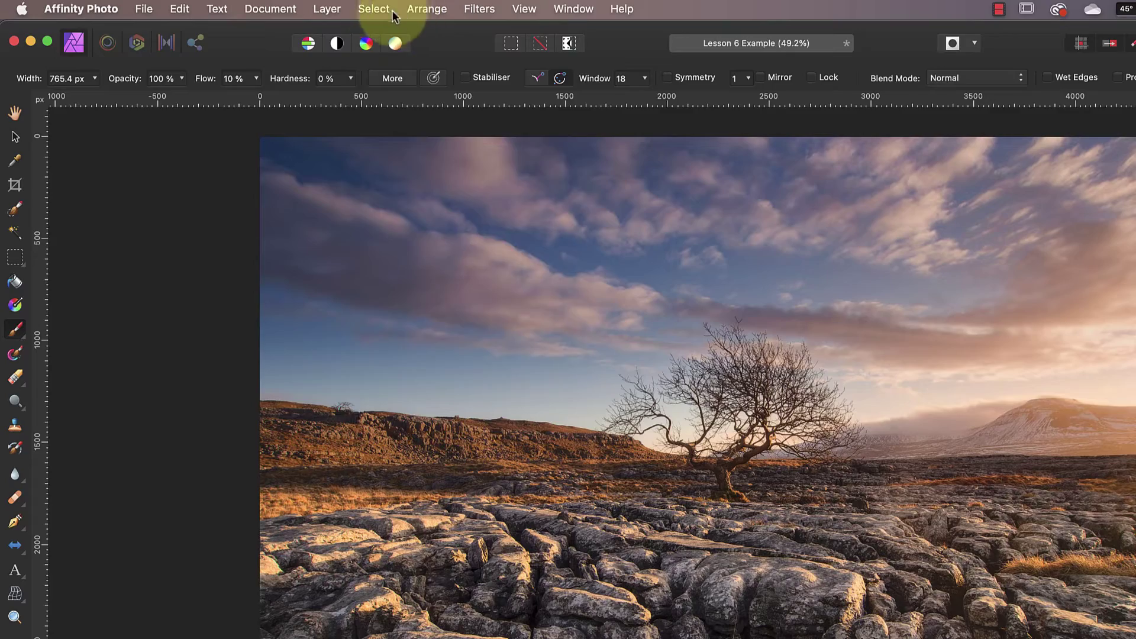
Select sampled sky colours with Select Sampled Colour at 31% tolerance.
left_click(250, 25)
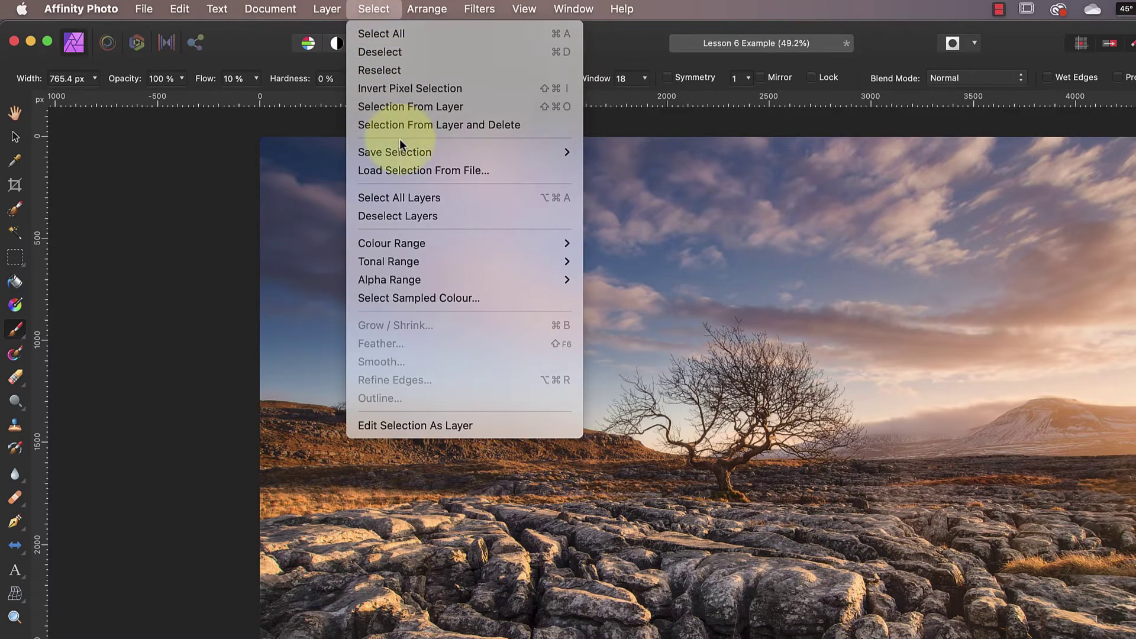
left_click(417, 298)
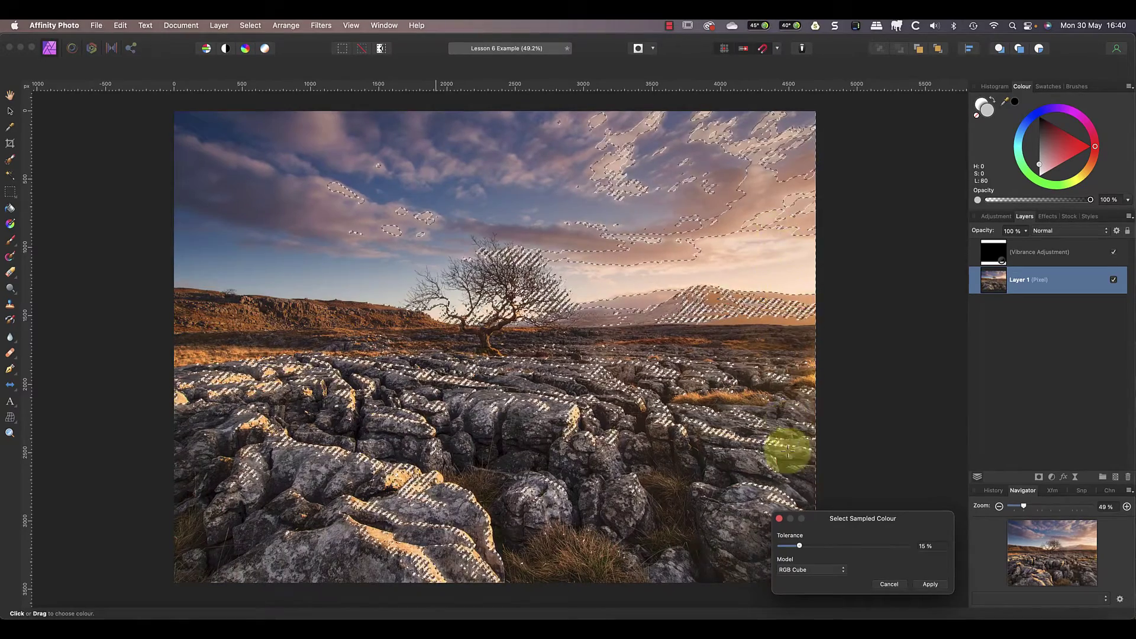
left_click_drag(733, 241, 835, 491)
mouse_move(799, 546)
left_mouse_down()
mouse_move(833, 548)
mouse_move(820, 548)
left_mouse_up()
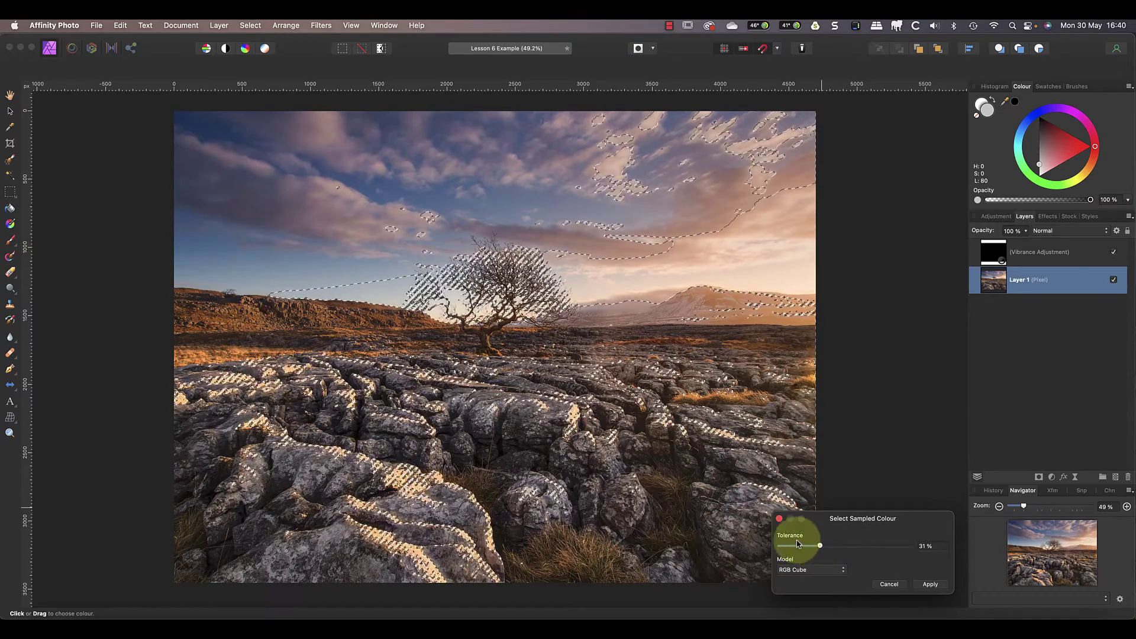
left_click(927, 584)
Invert the Vibrance adjustment's mask back to fully black.
key("b")
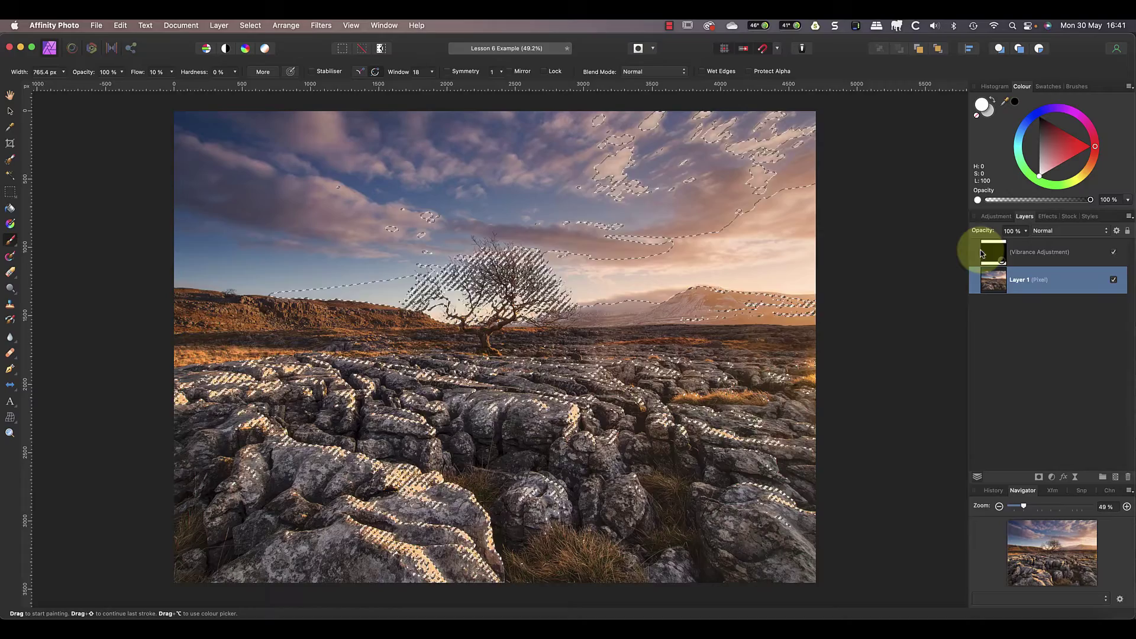
left_click(989, 256)
key("super+i")
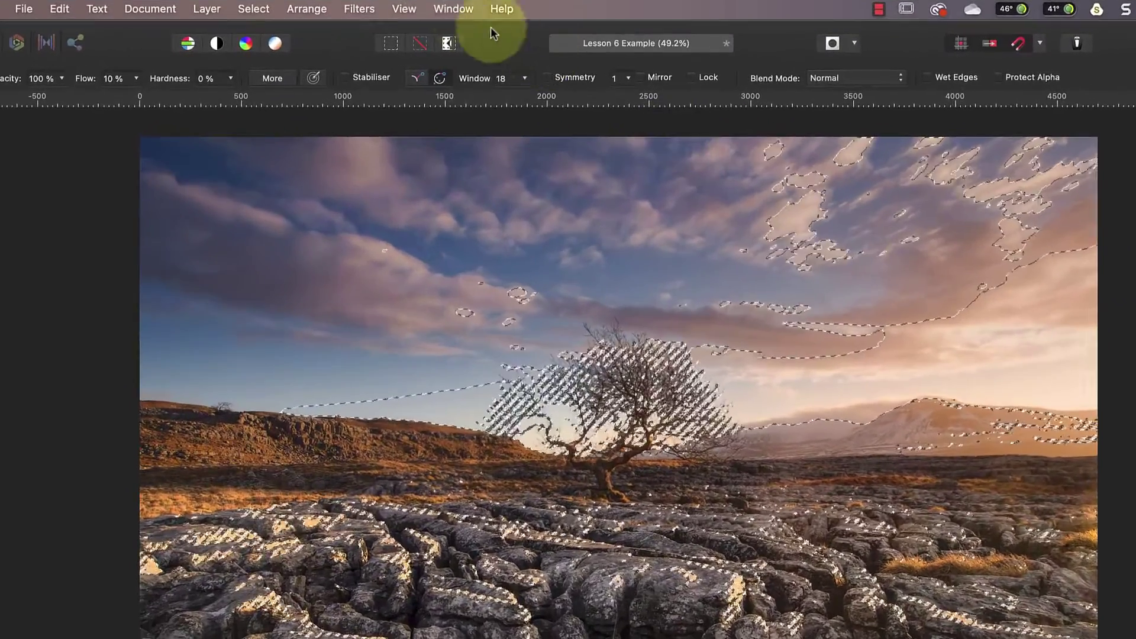
Hide the selection outline, then paint white over the sky toward the tree on the Vibrance mask.
left_click(404, 8)
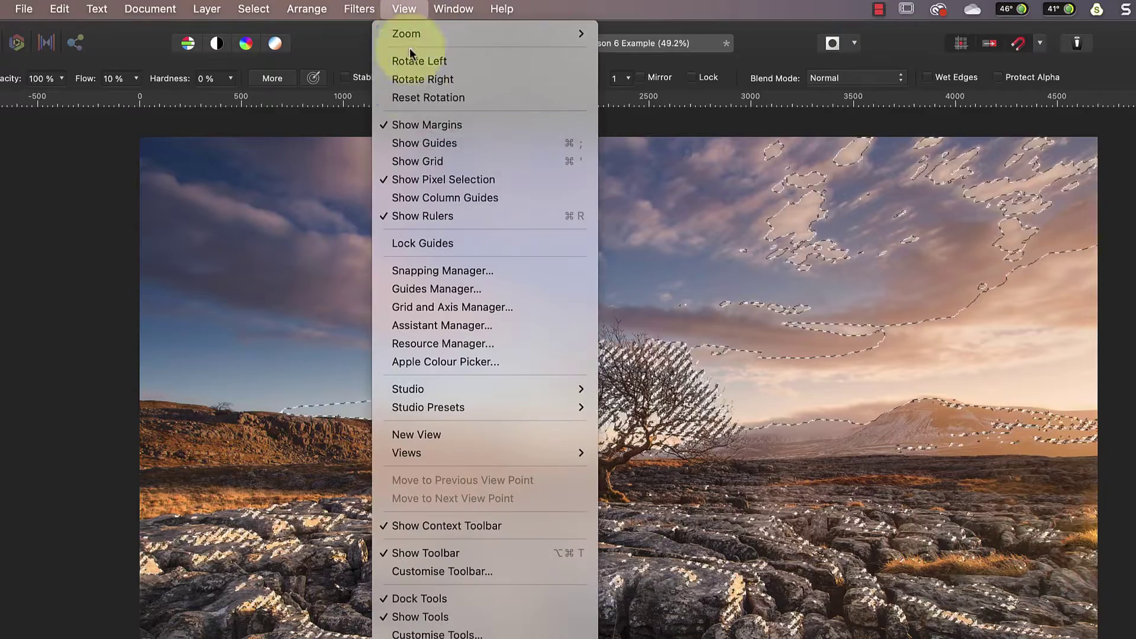
left_click(428, 183)
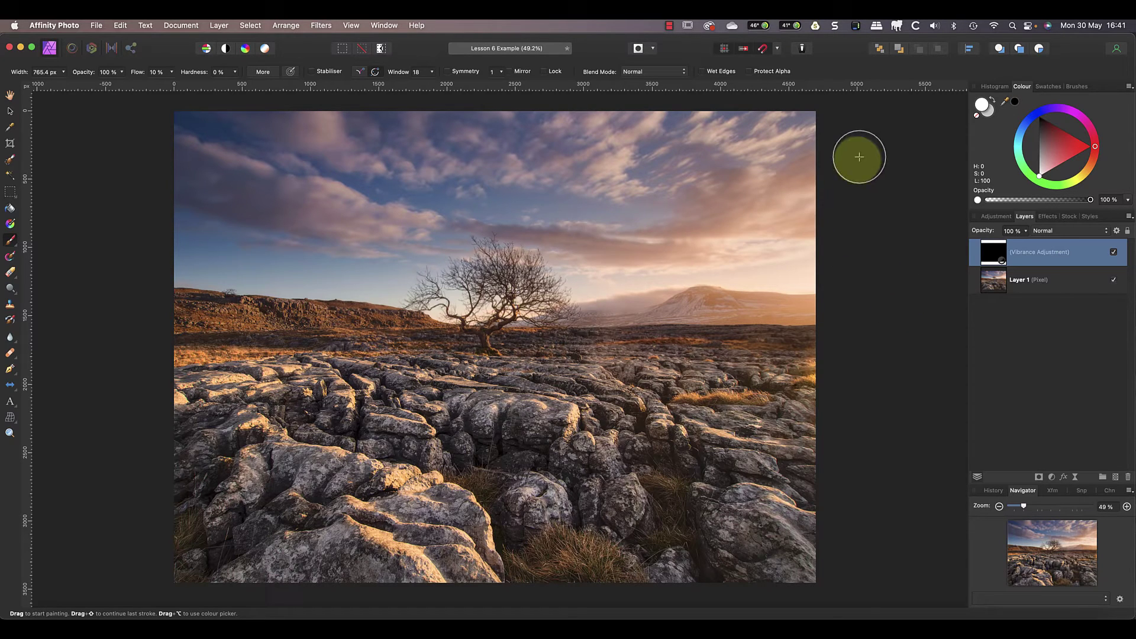
mouse_move(794, 182)
left_mouse_down()
mouse_move(708, 223)
mouse_move(704, 246)
mouse_move(875, 229)
mouse_move(571, 260)
mouse_move(648, 250)
mouse_move(591, 239)
mouse_move(646, 255)
mouse_move(812, 197)
mouse_move(730, 252)
mouse_move(642, 274)
mouse_move(686, 292)
mouse_move(627, 301)
mouse_move(768, 304)
mouse_move(841, 294)
mouse_move(857, 270)
mouse_move(685, 264)
mouse_move(790, 263)
mouse_move(906, 313)
left_mouse_up()
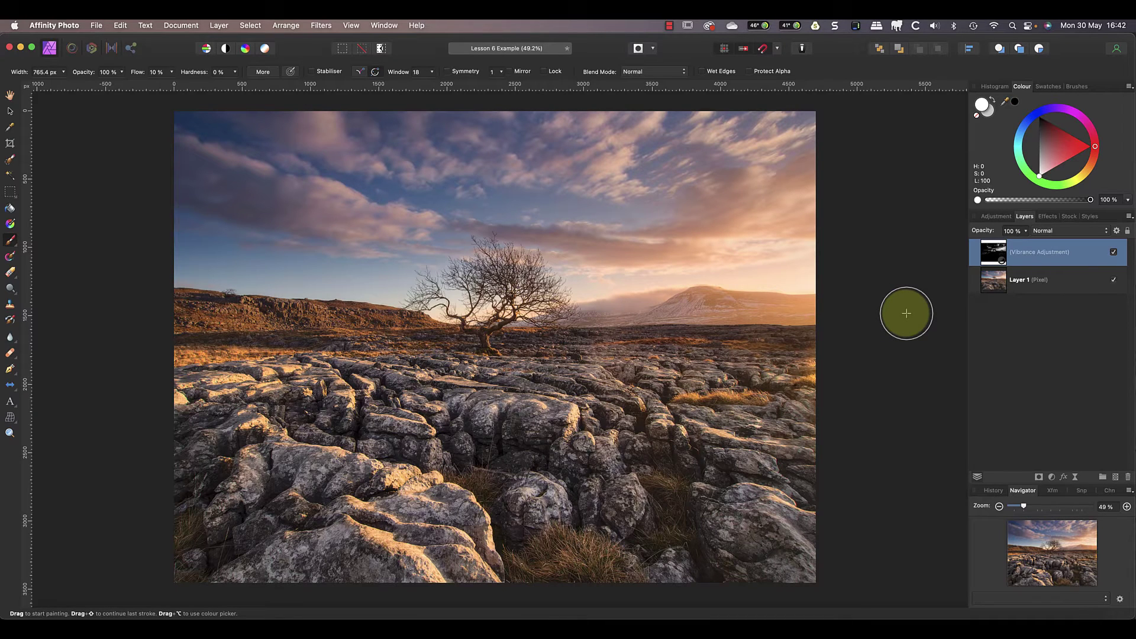
left_click(993, 253, "alt")
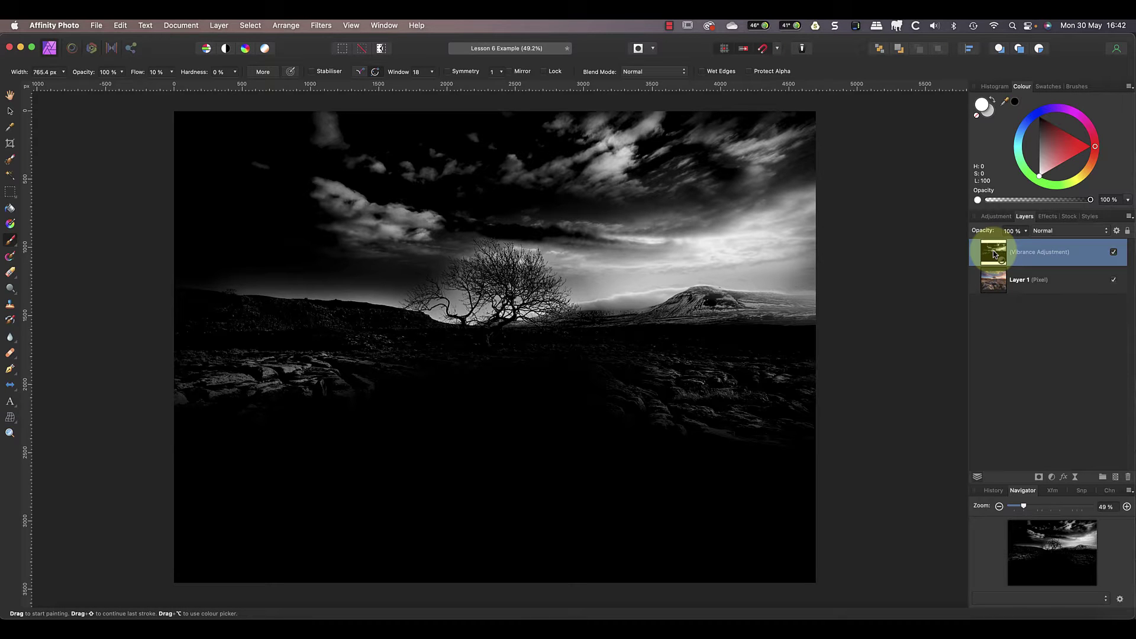
left_click(994, 280)
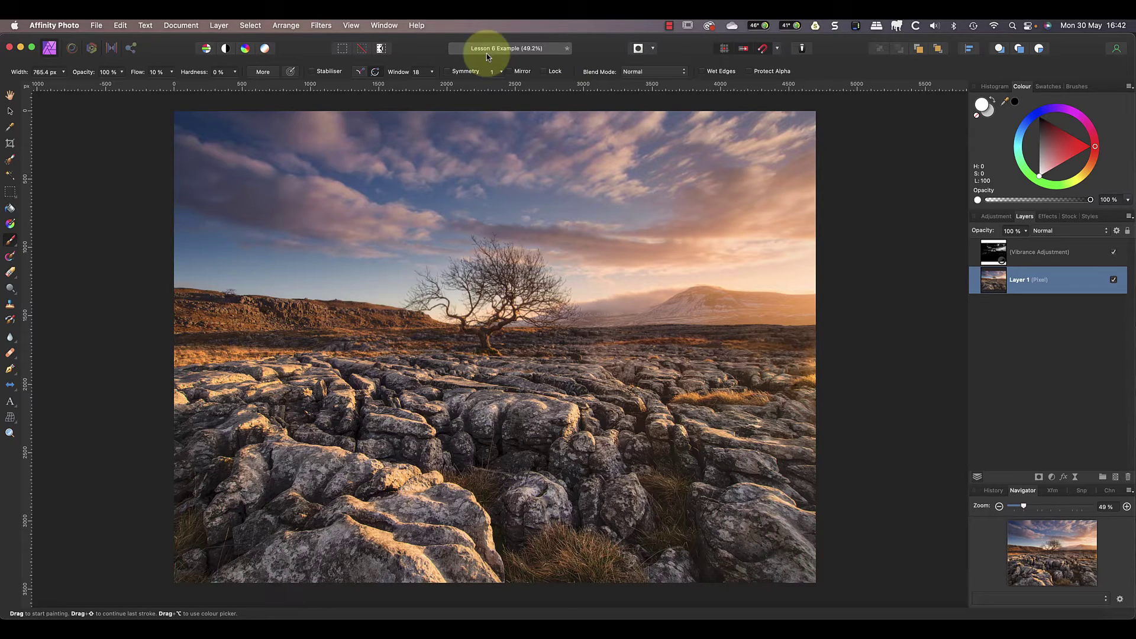
Show the selection outline again and scroll the Channels list down to Pixel Selection.
left_click(352, 26)
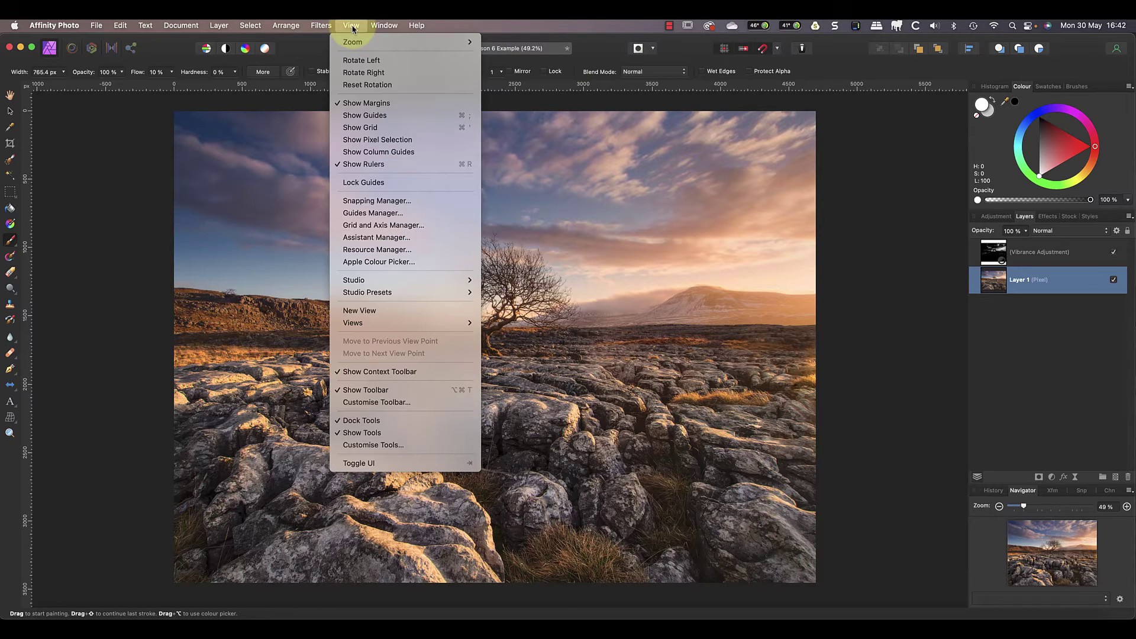
left_click(391, 140)
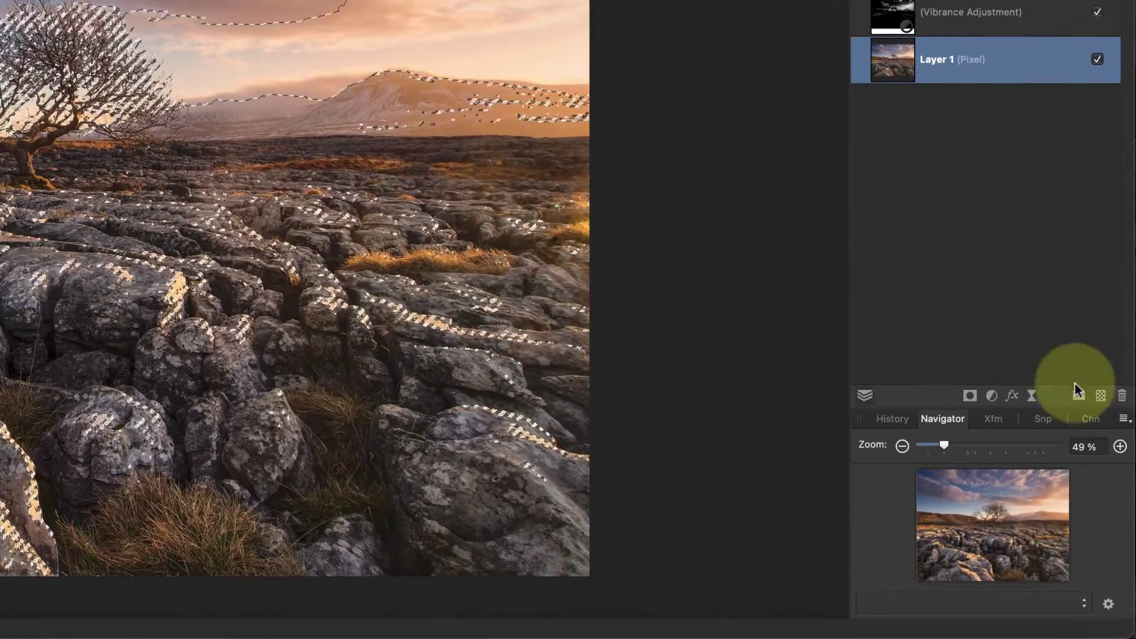
left_click(1086, 418)
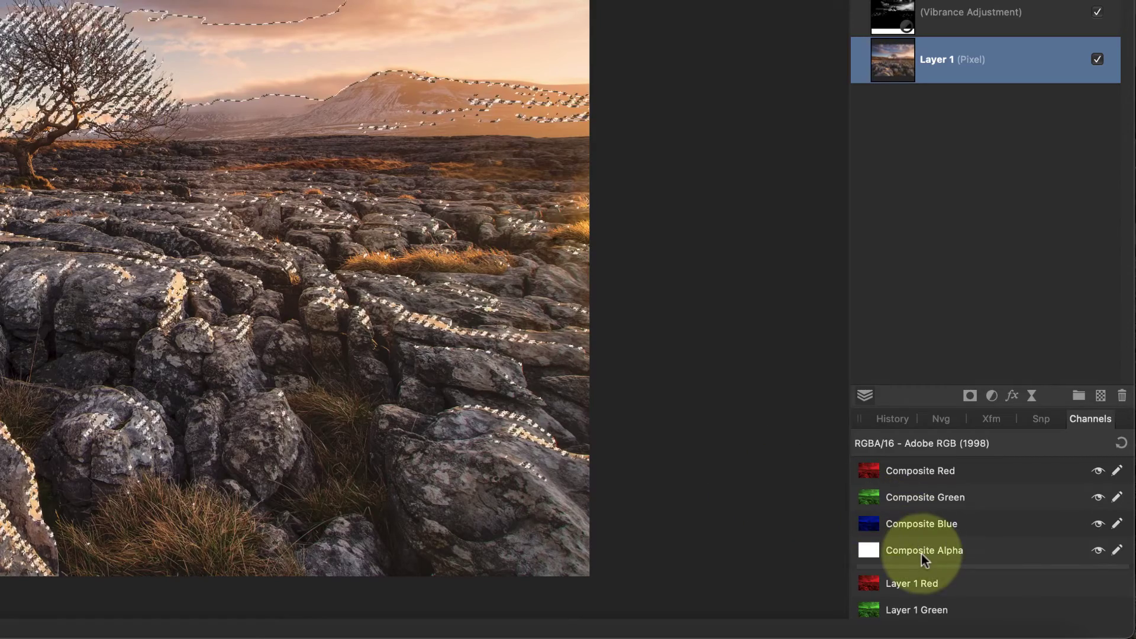
scroll(921, 554, "down", 3)
scroll(921, 554, "down", 1)
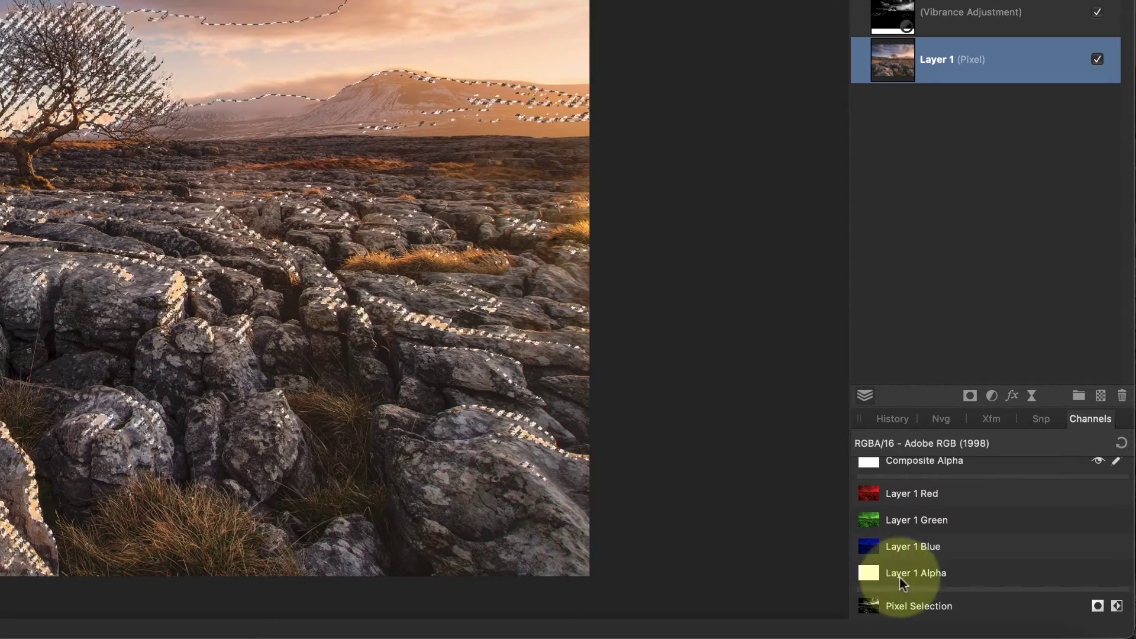
Save the current pixel selection as a new spare channel.
right_click(975, 604)
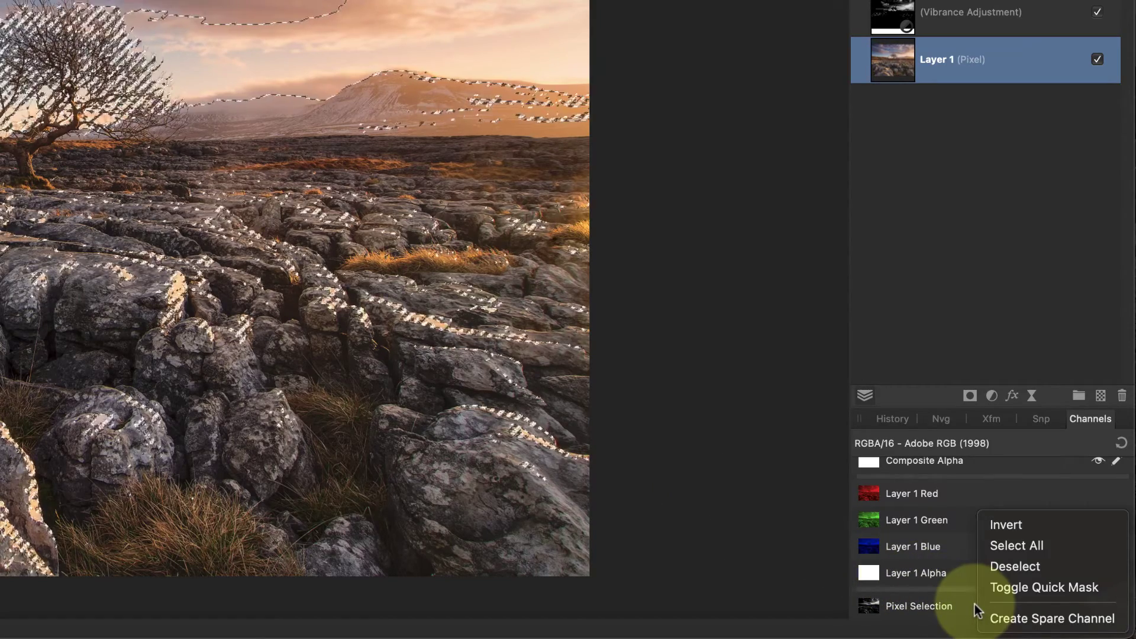
left_click(1000, 618)
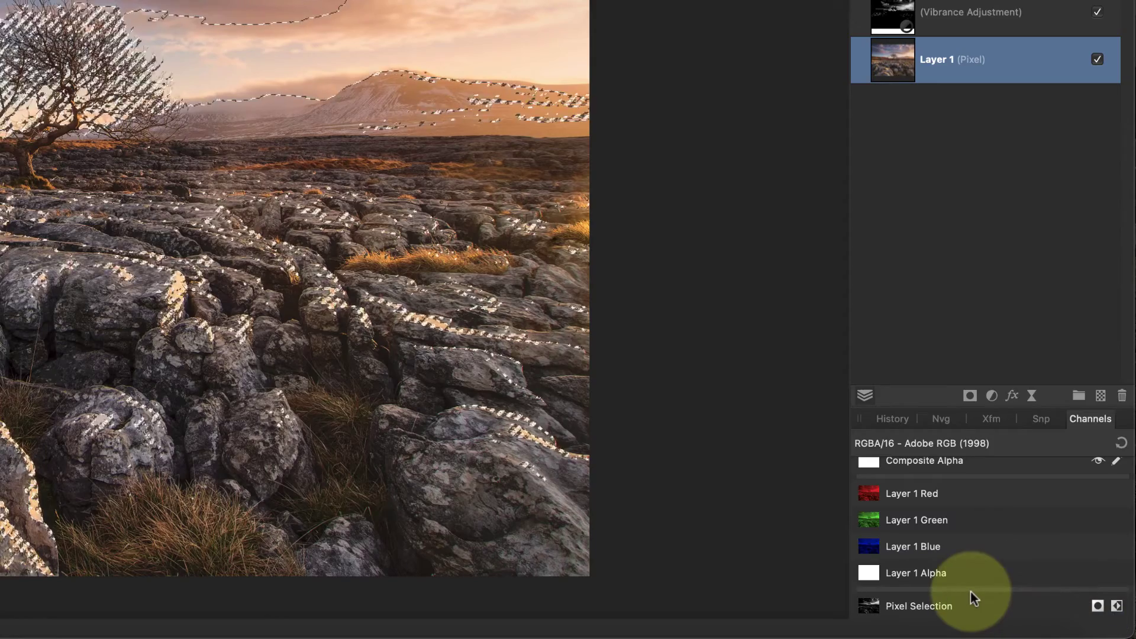
scroll(970, 592, "down", 2)
scroll(971, 591, "up", 1)
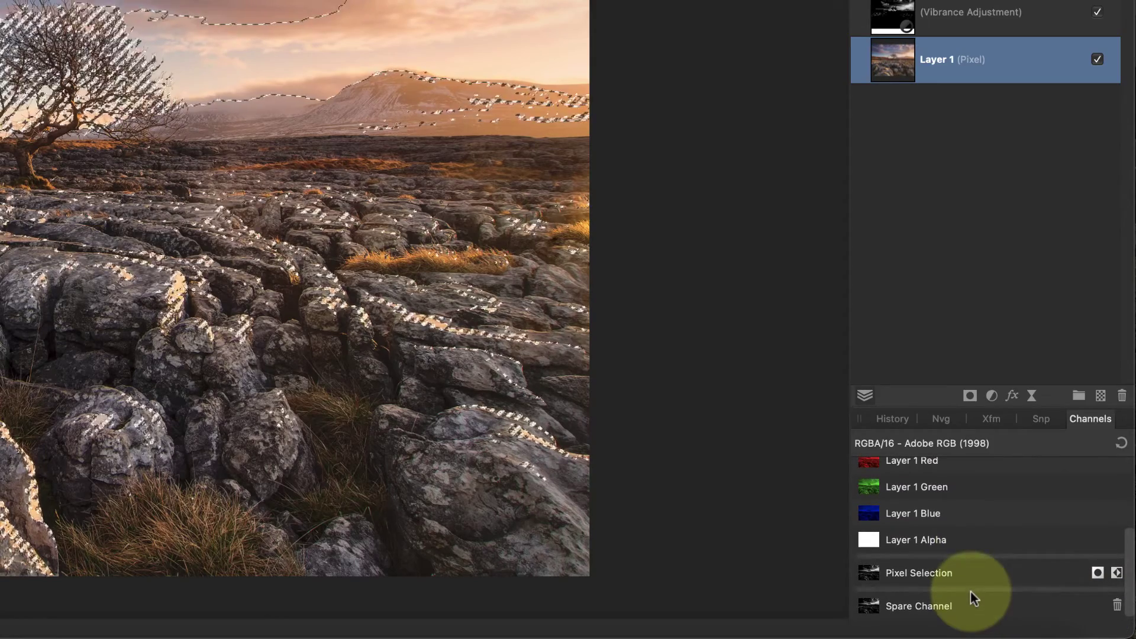
Rename the new spare channel to 'Sky Selection'.
right_click(945, 607)
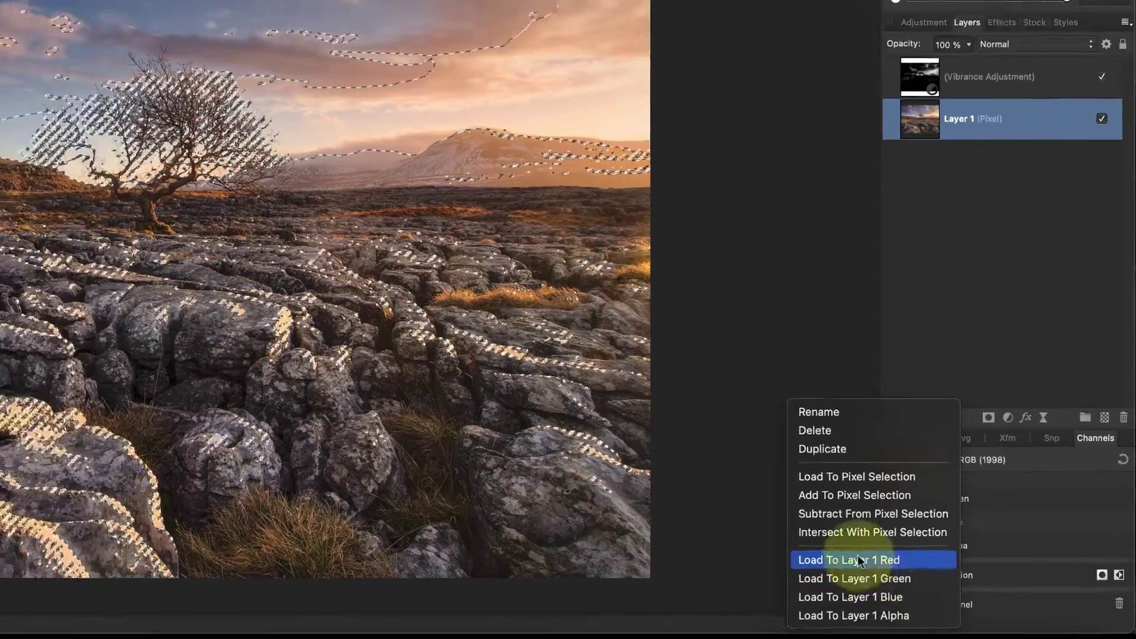
left_click(822, 412)
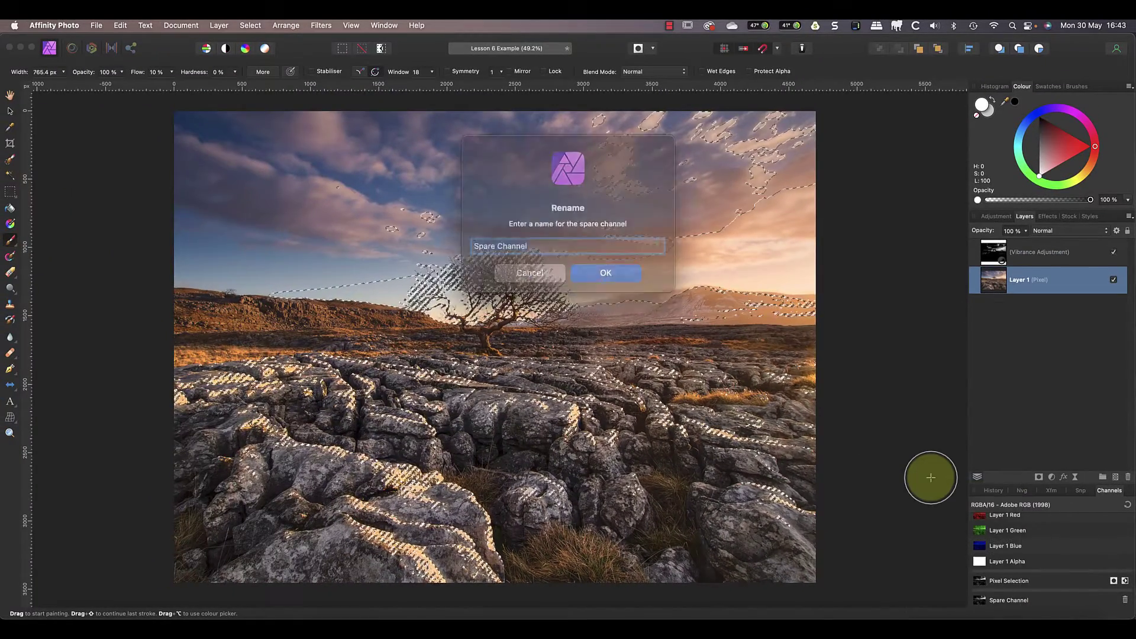
type("S")
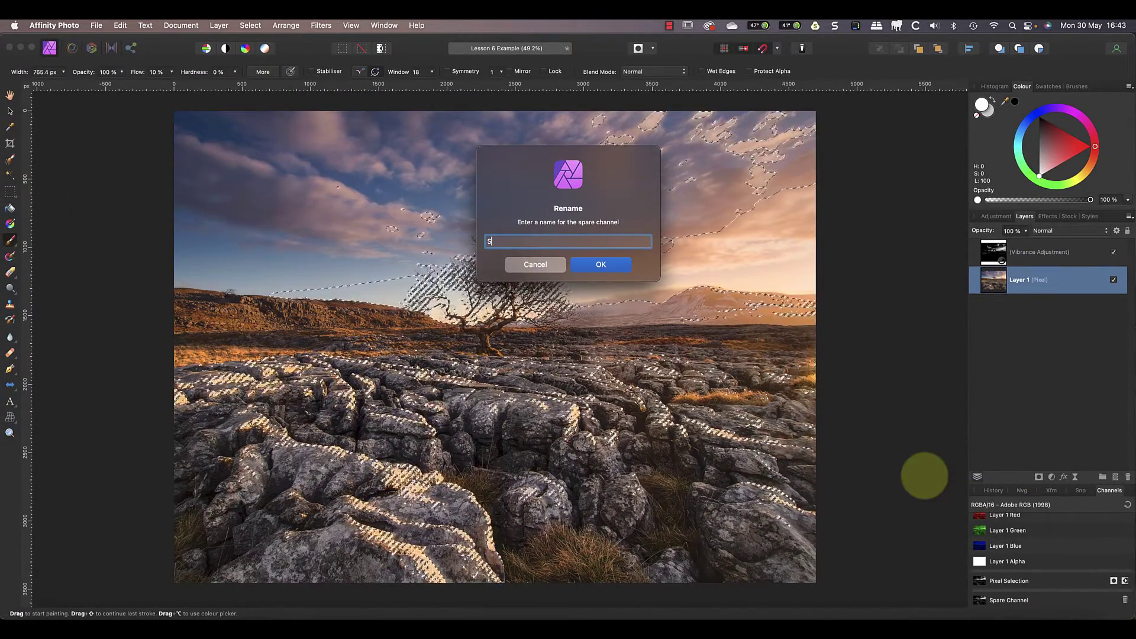
type("ky Selection")
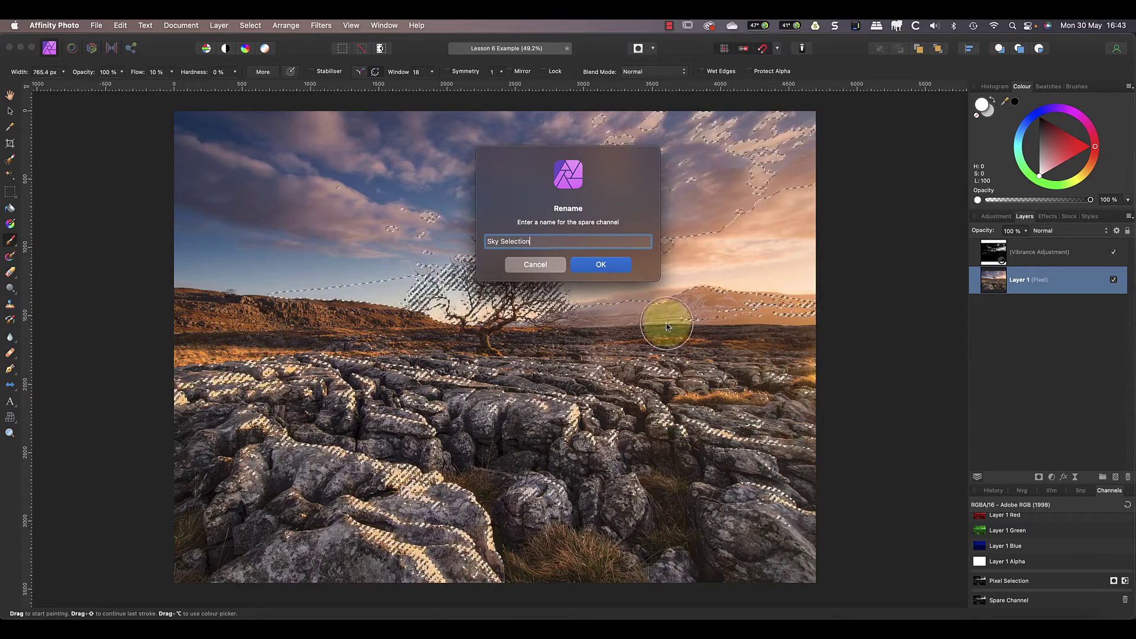
left_click(593, 263)
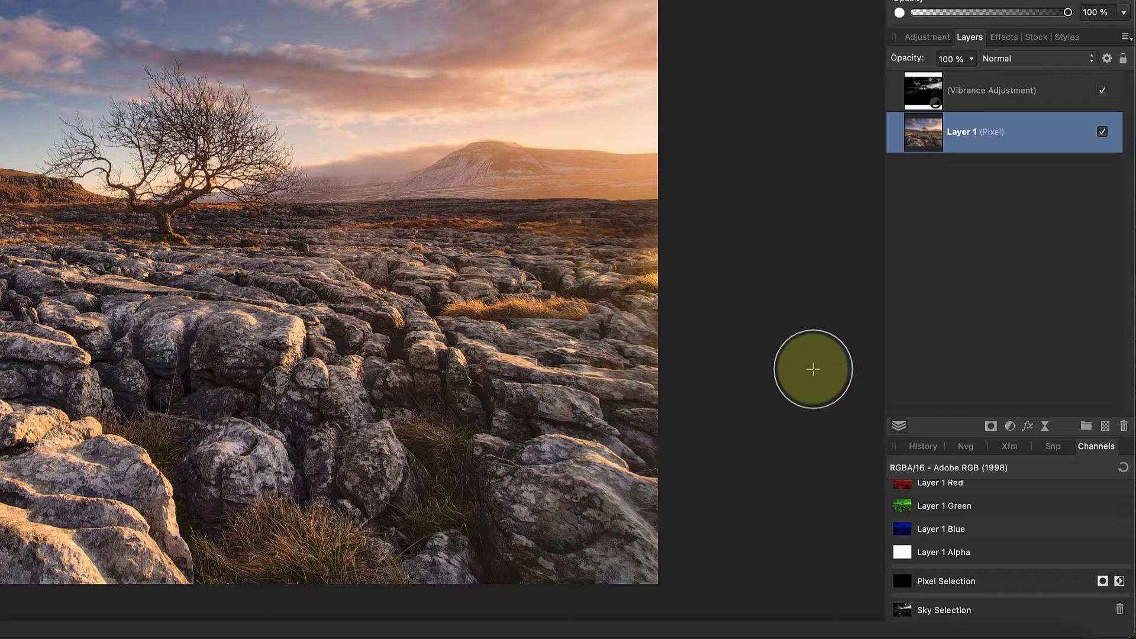
Load Sky Selection as the active selection and add a Curves adjustment to it.
right_click(951, 612)
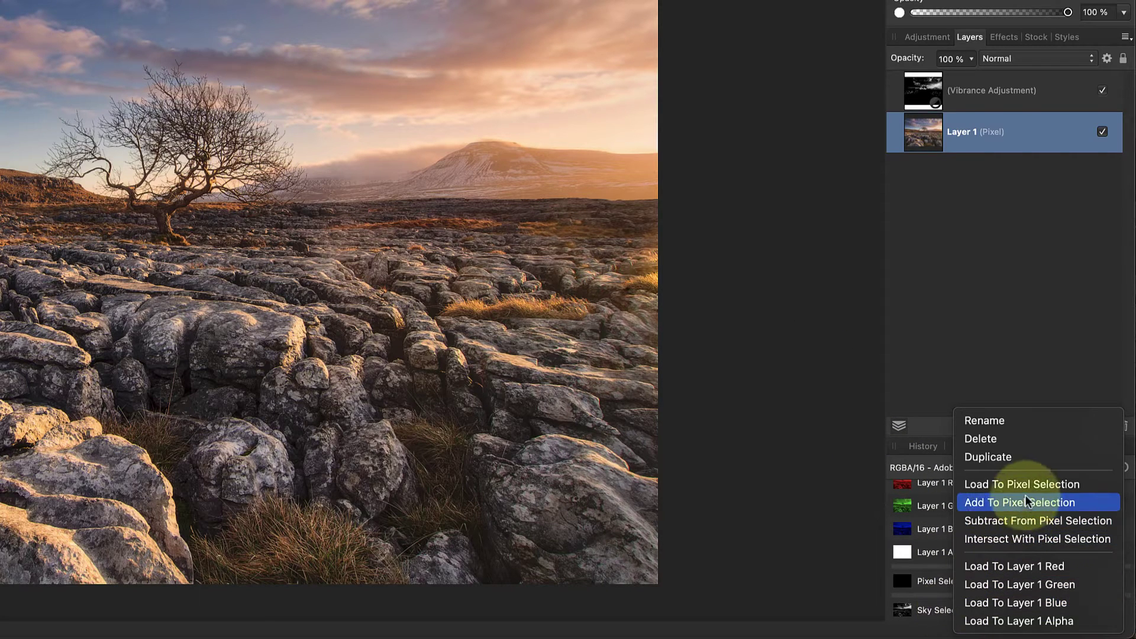
left_click(1036, 485)
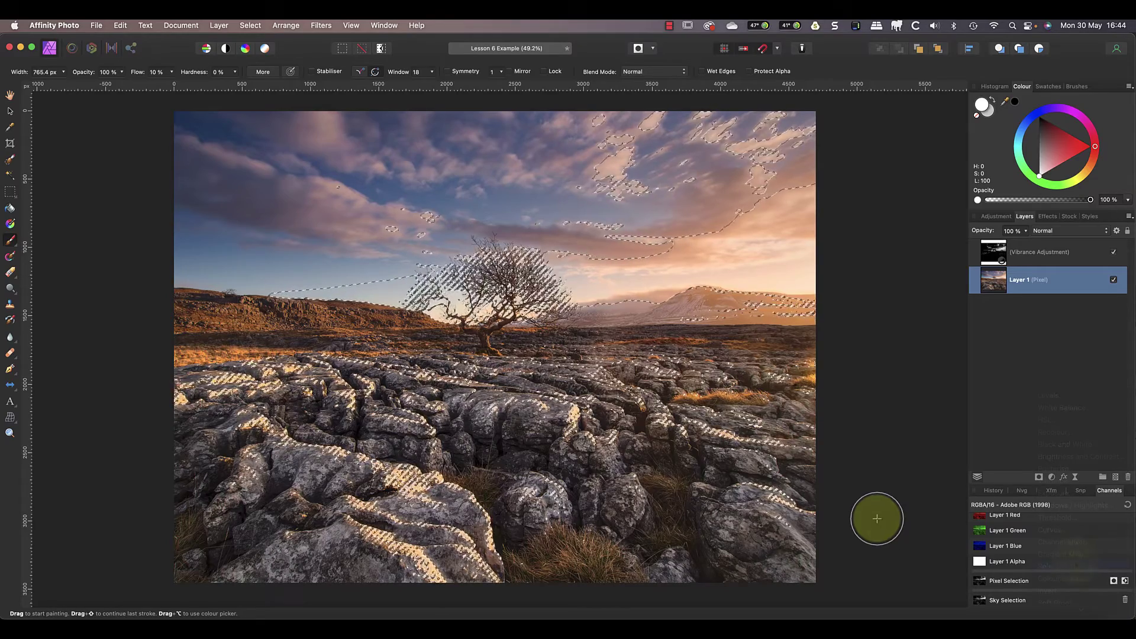
left_click(1052, 477)
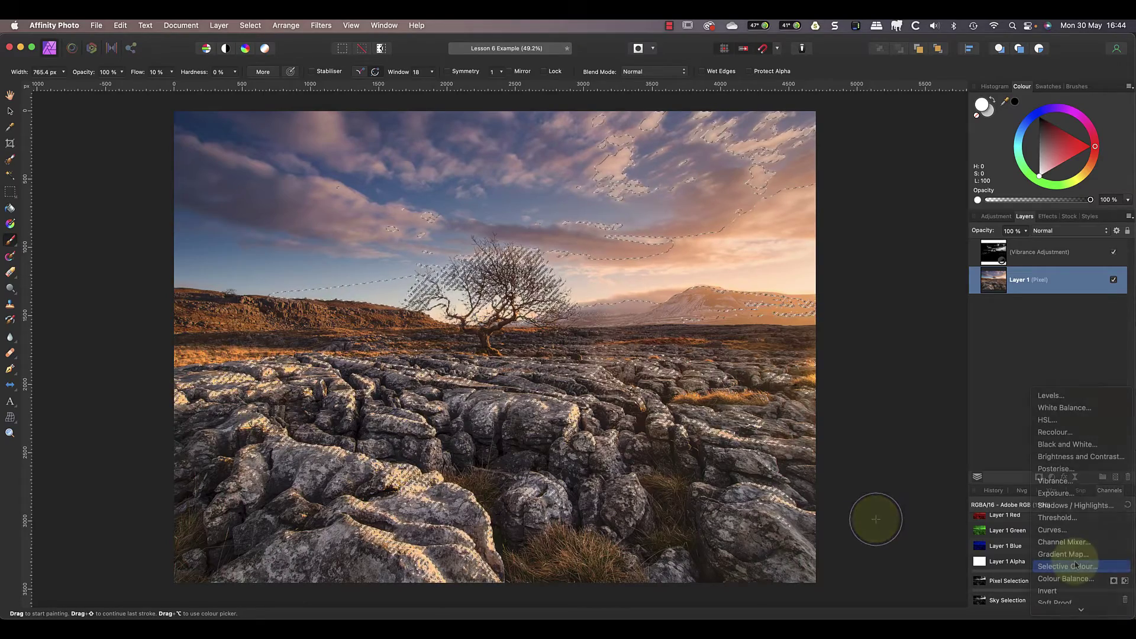
left_click(1059, 530)
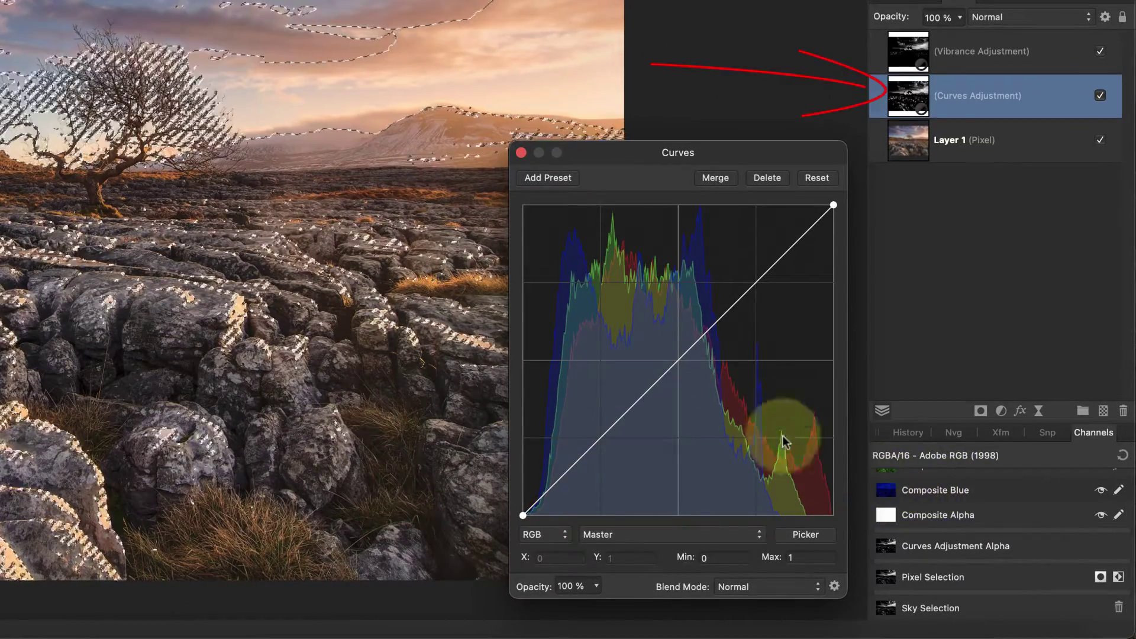
Shape a contrast-boosting S-curve with lifted highlights and darker midtones, then deselect.
mouse_move(756, 283)
left_mouse_down()
mouse_move(743, 254)
mouse_move(753, 274)
left_mouse_up()
left_click_drag(673, 352, 675, 366)
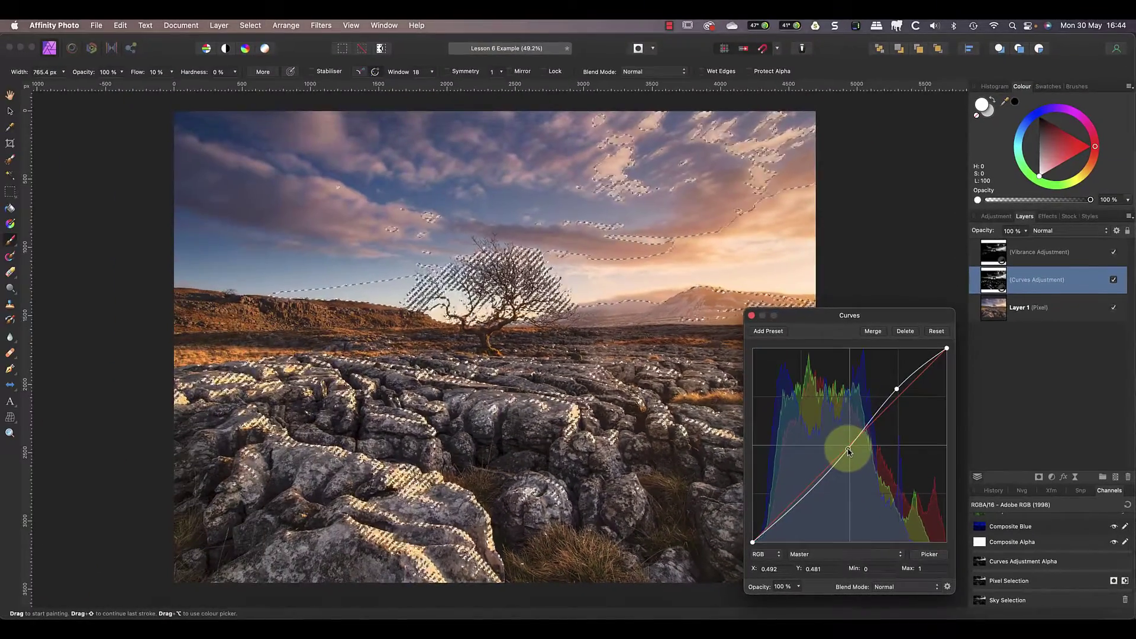
left_click_drag(849, 452, 848, 452)
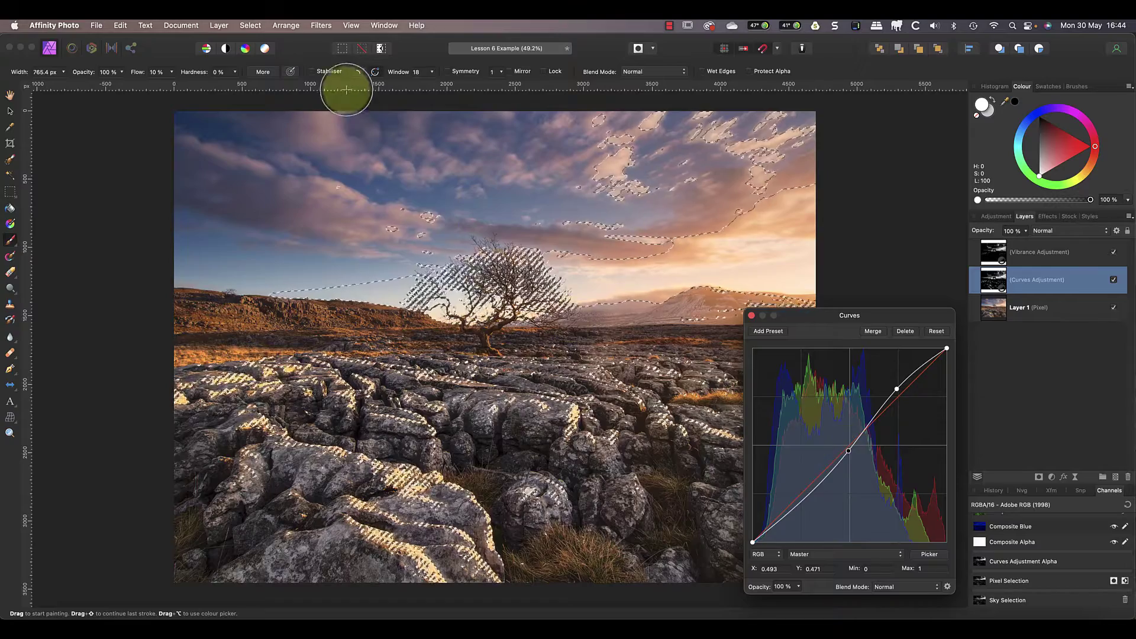
left_click(259, 27)
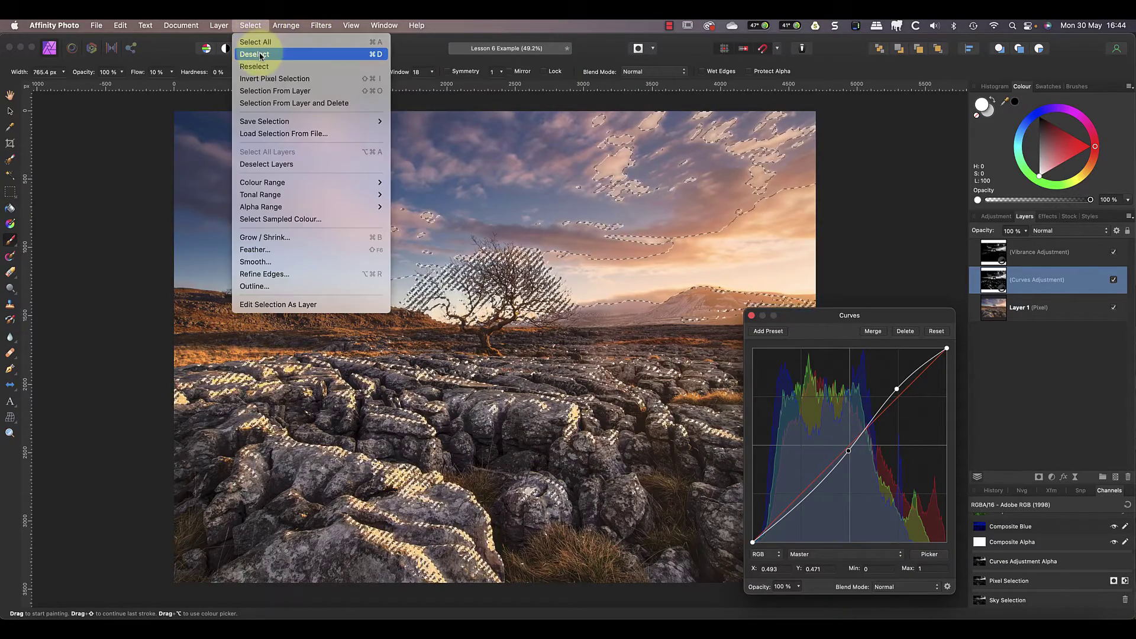
left_click(267, 50)
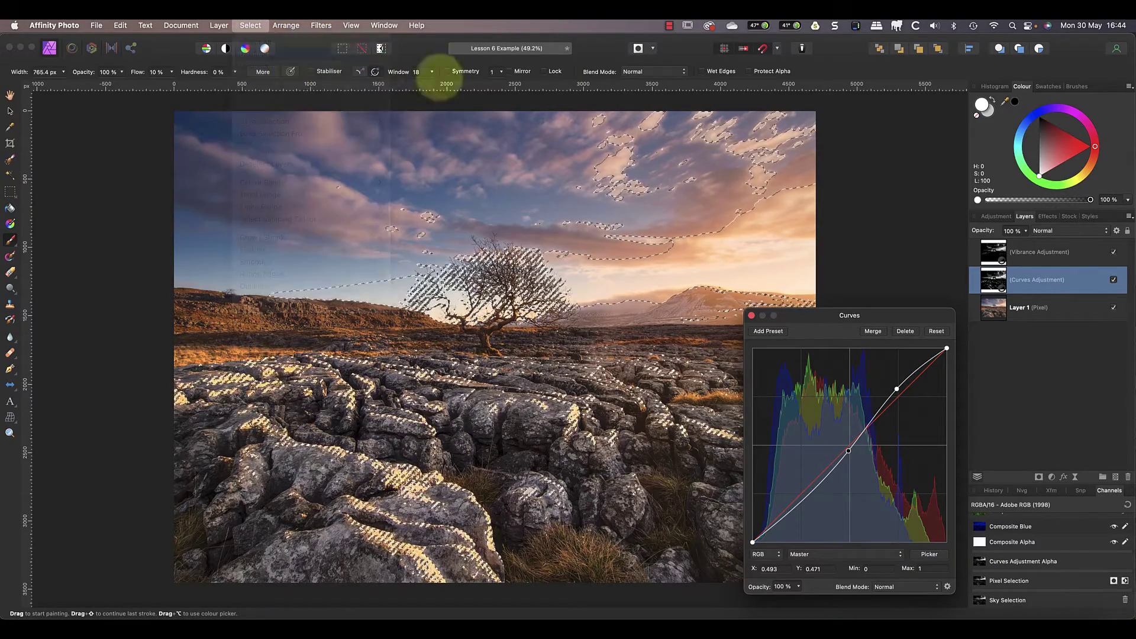
Close the Curves settings and delete the Curves adjustment layer.
left_click(751, 315)
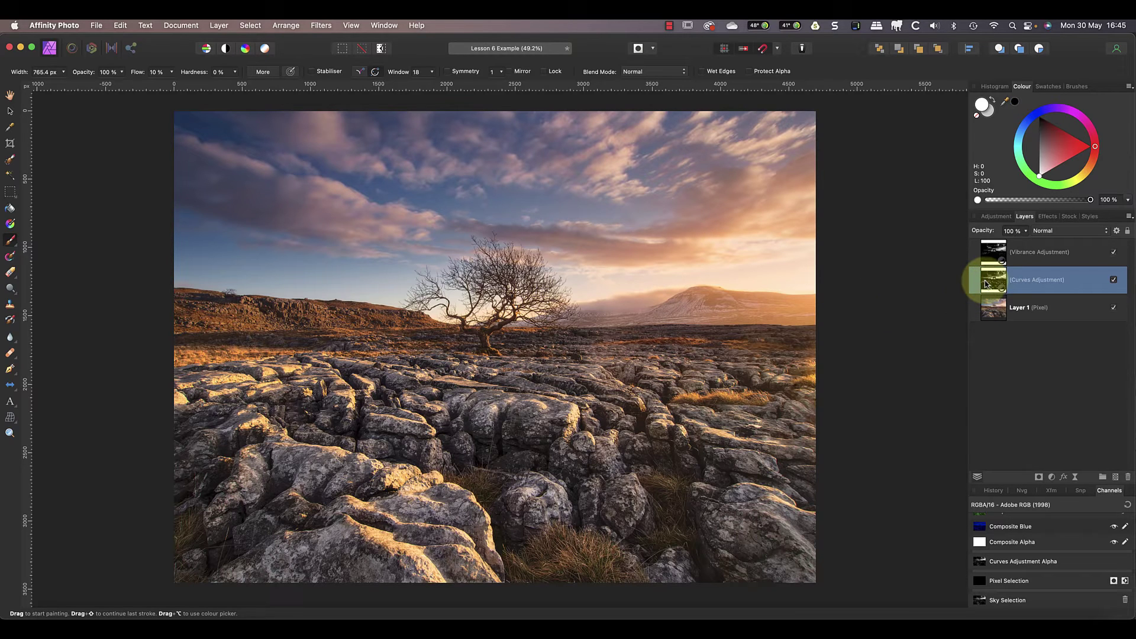
left_click_drag(989, 284, 1125, 478)
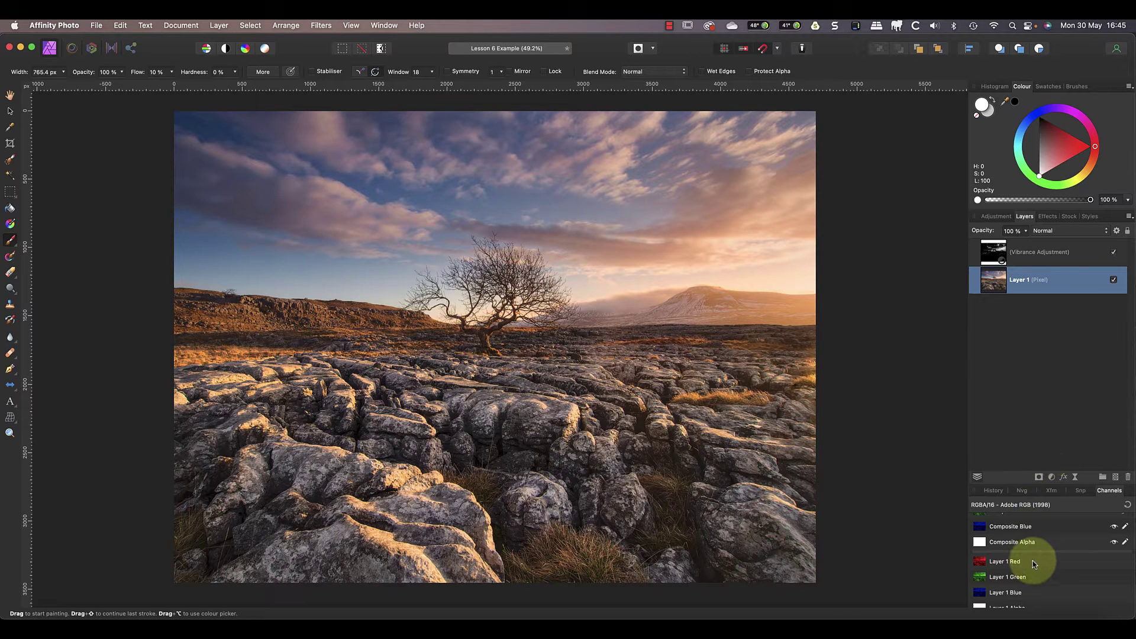
Load Composite Red as the selection and add a Vibrance adjustment (Vibrance 31%, Saturation 22%).
scroll(1034, 563, "up", 2)
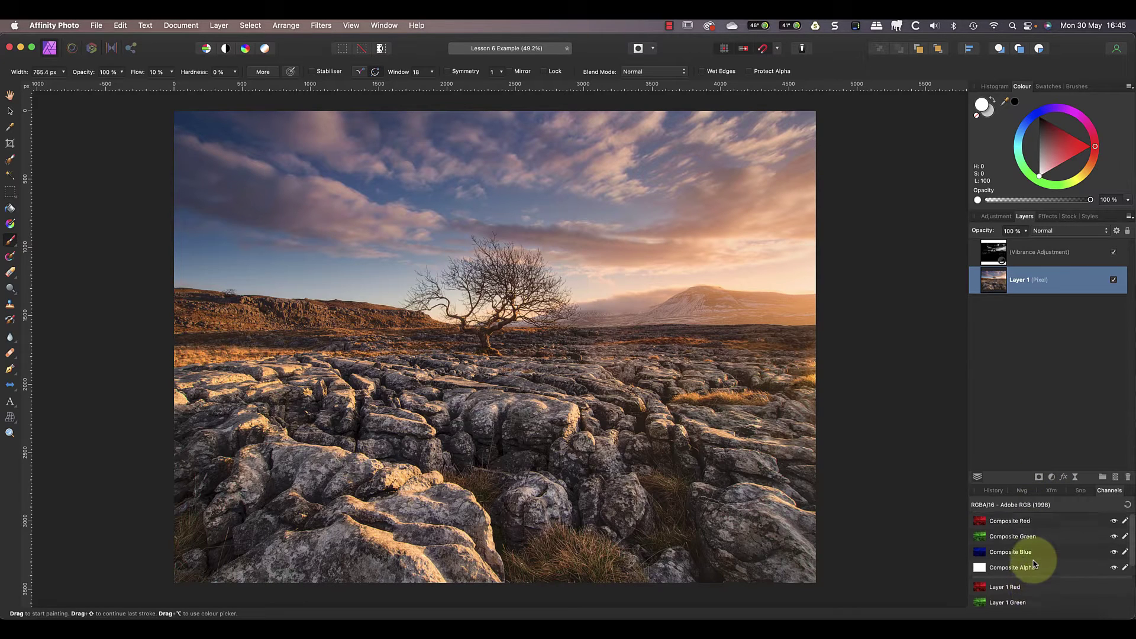
right_click(1013, 524)
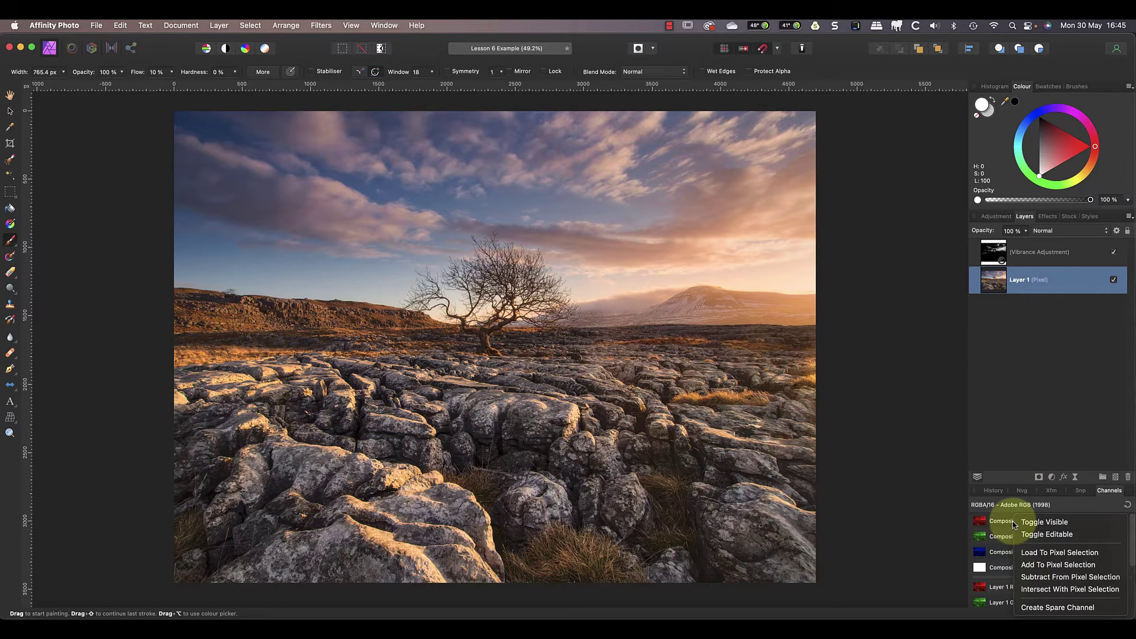
left_click(1032, 552)
left_click(1051, 477)
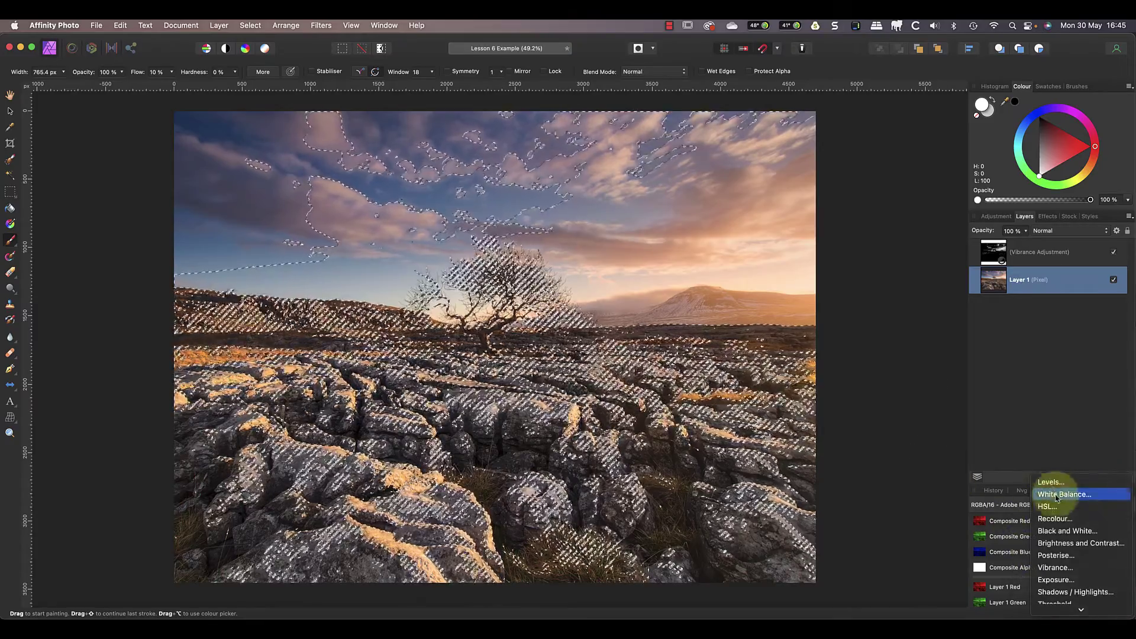
left_click(1068, 571)
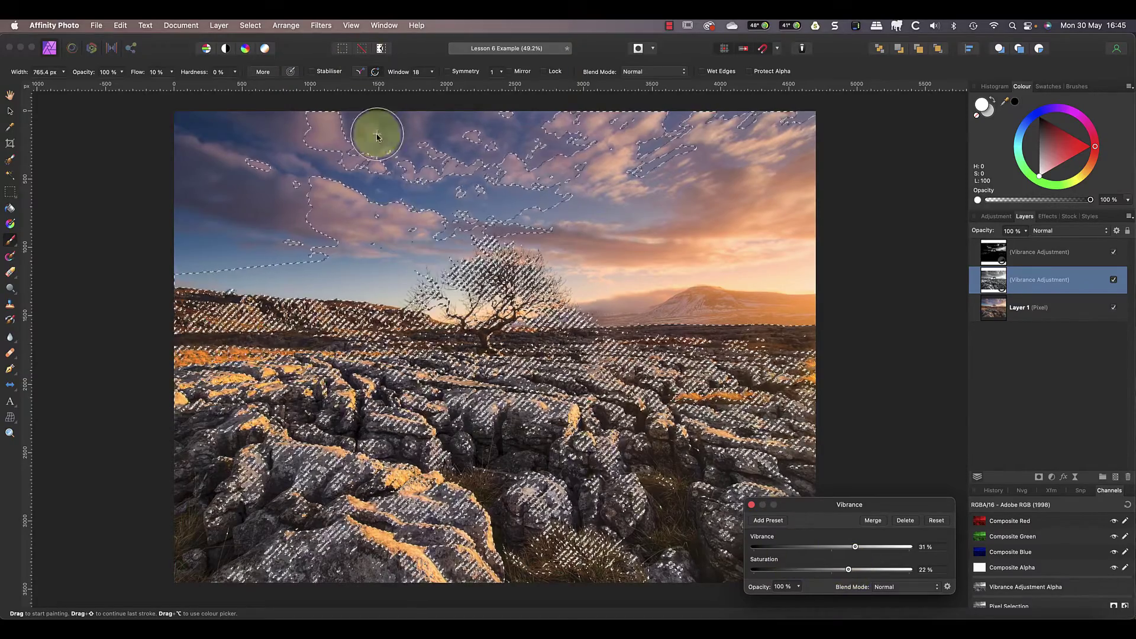
Clear the red-channel selection and make Layer 1 the active layer.
left_click(248, 26)
left_click(254, 56)
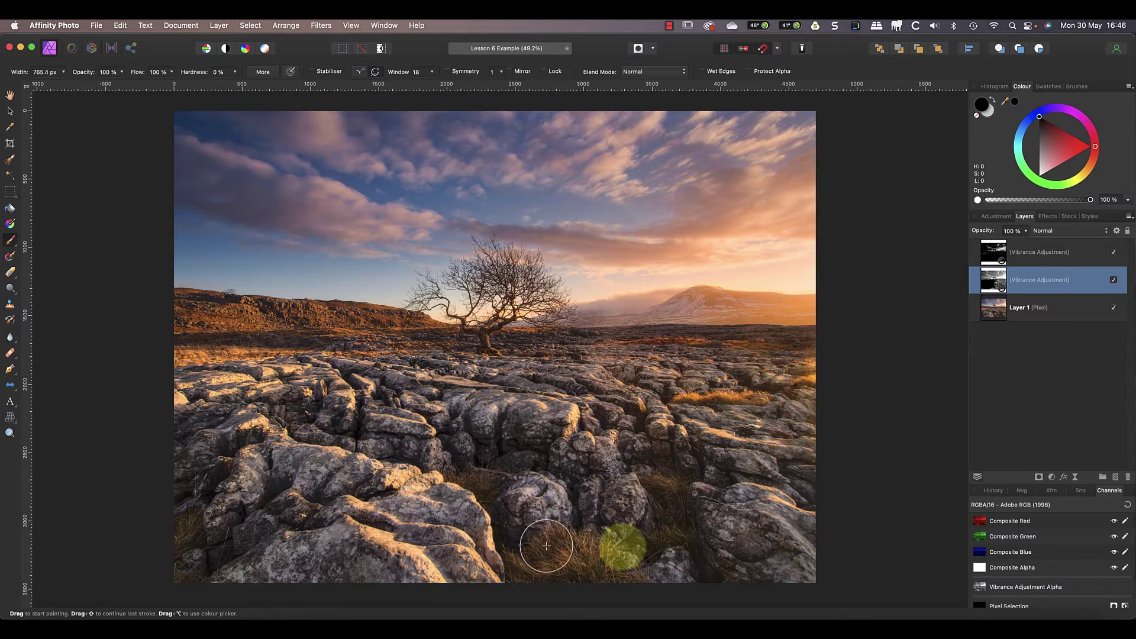
key("alt+bracketleft")
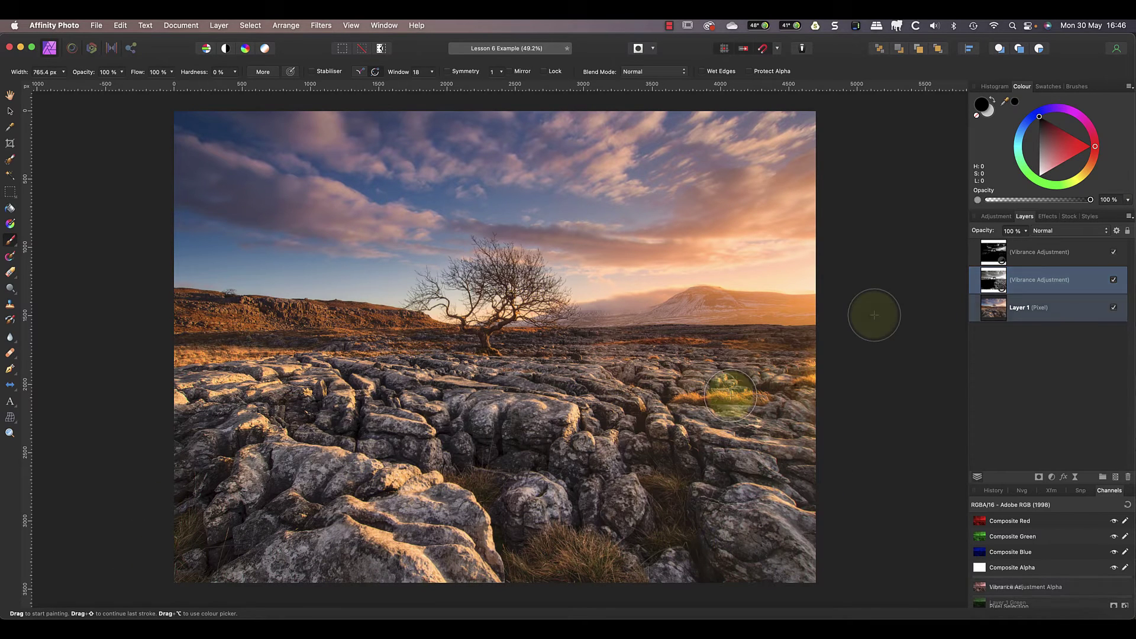